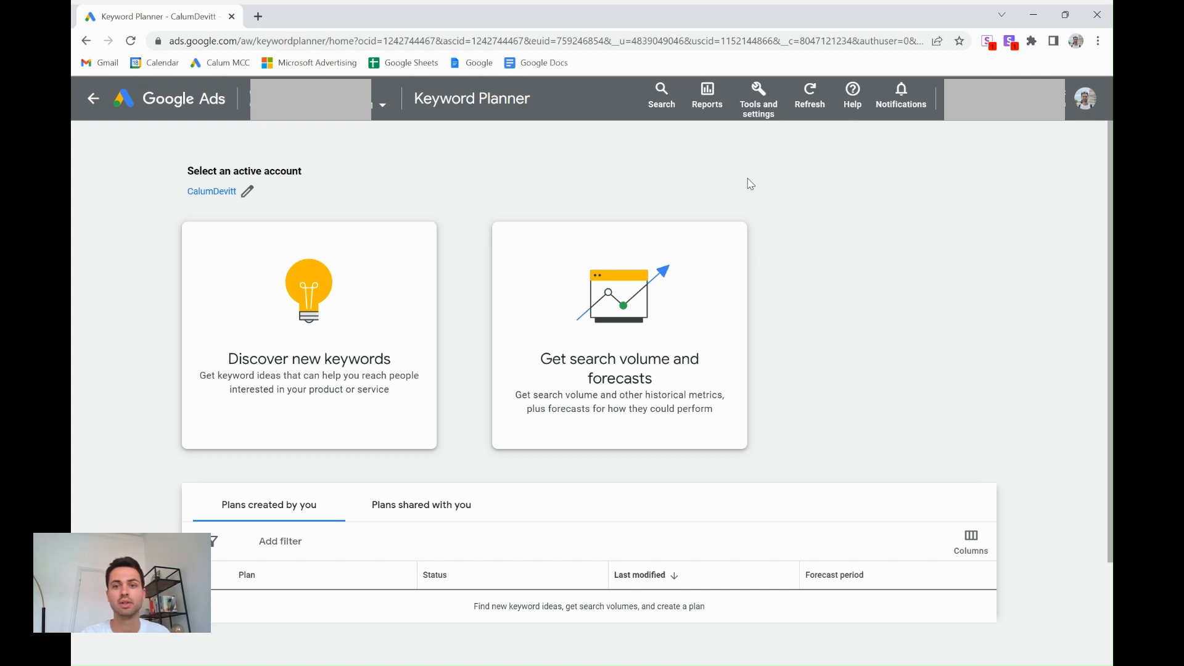
Open Keyword Planner from the planning tools and start discovering new keywords
click(773, 115)
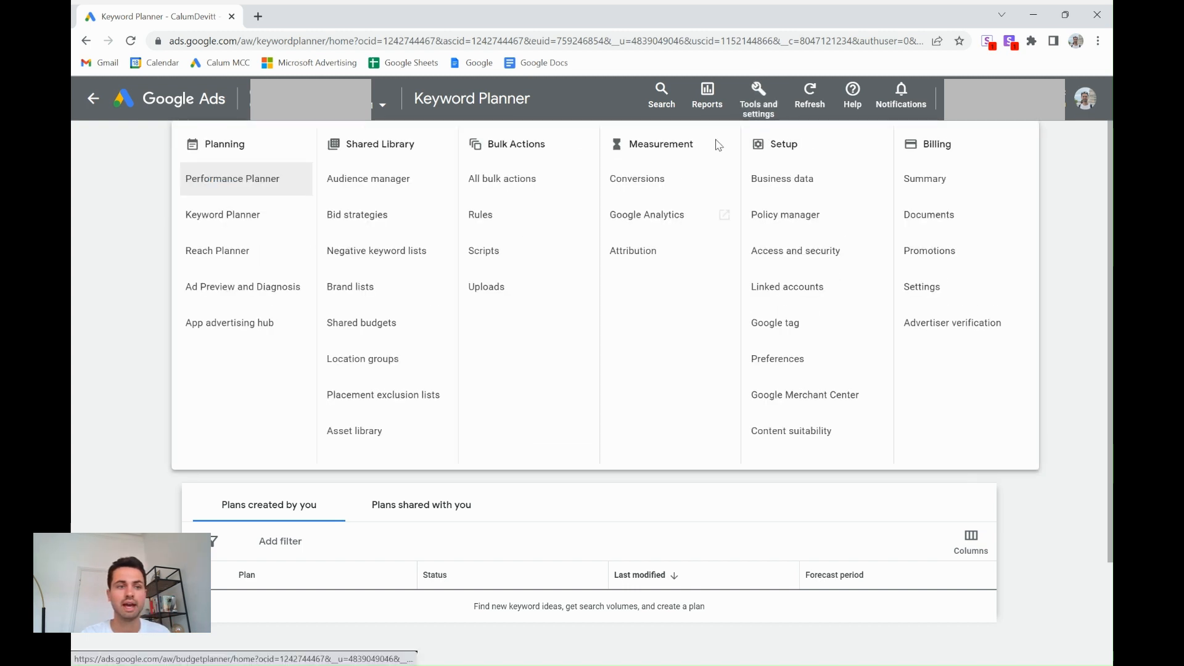
click(223, 216)
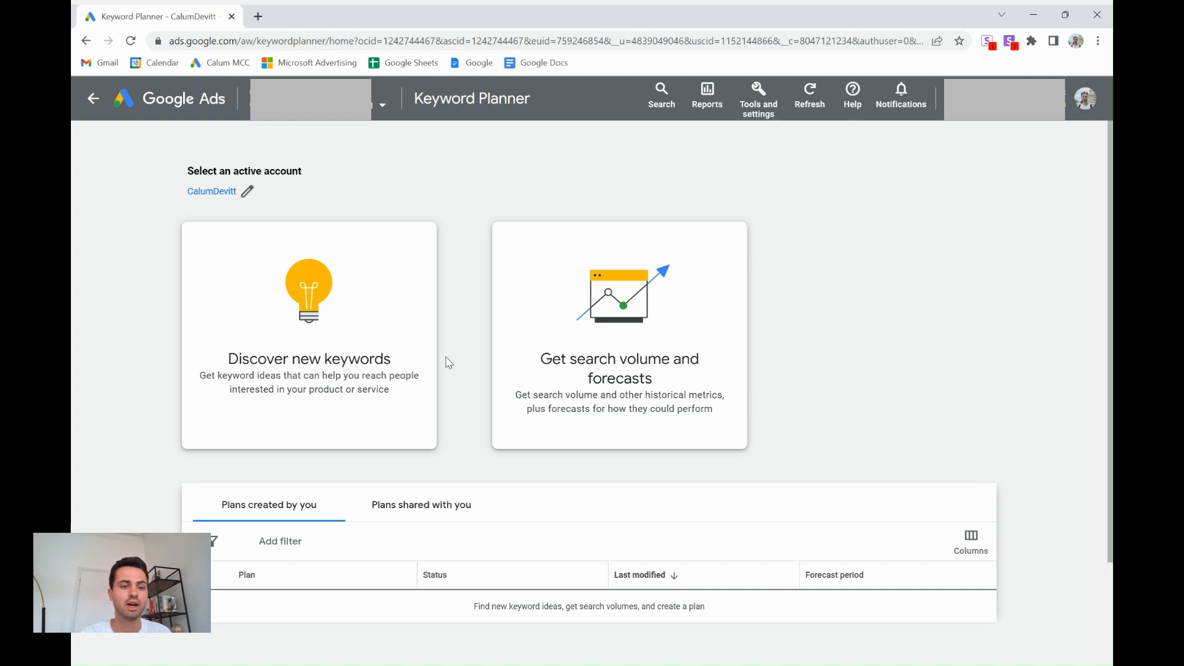
click(371, 328)
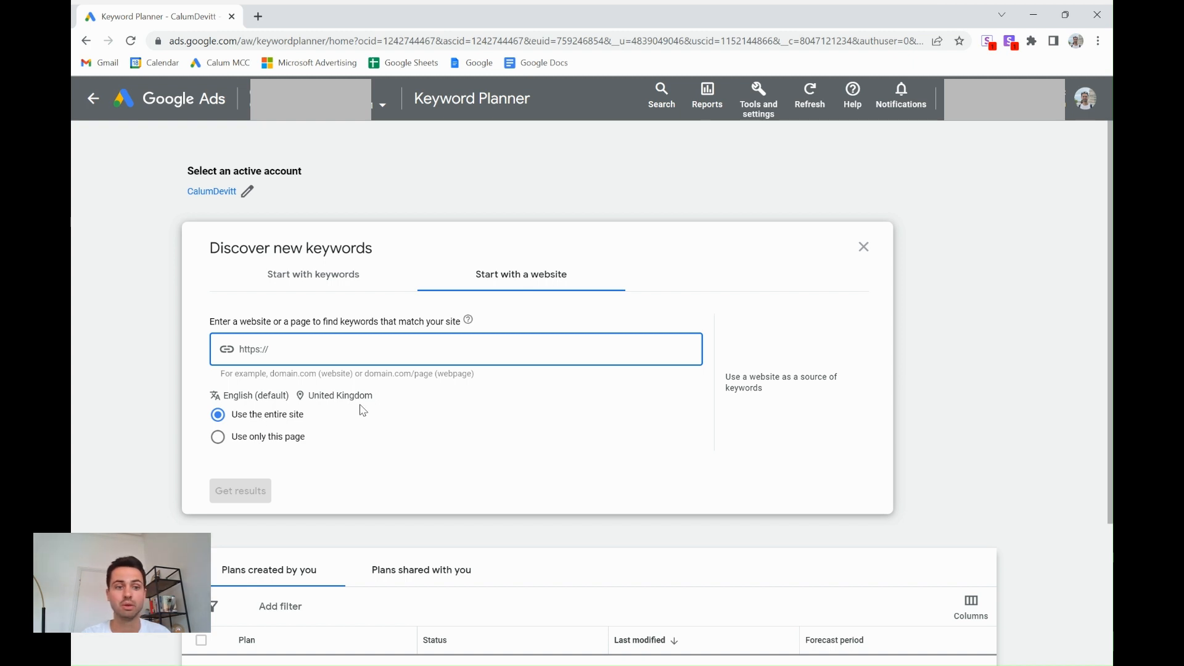
Set the website-based keyword source to use only the given page
click(248, 444)
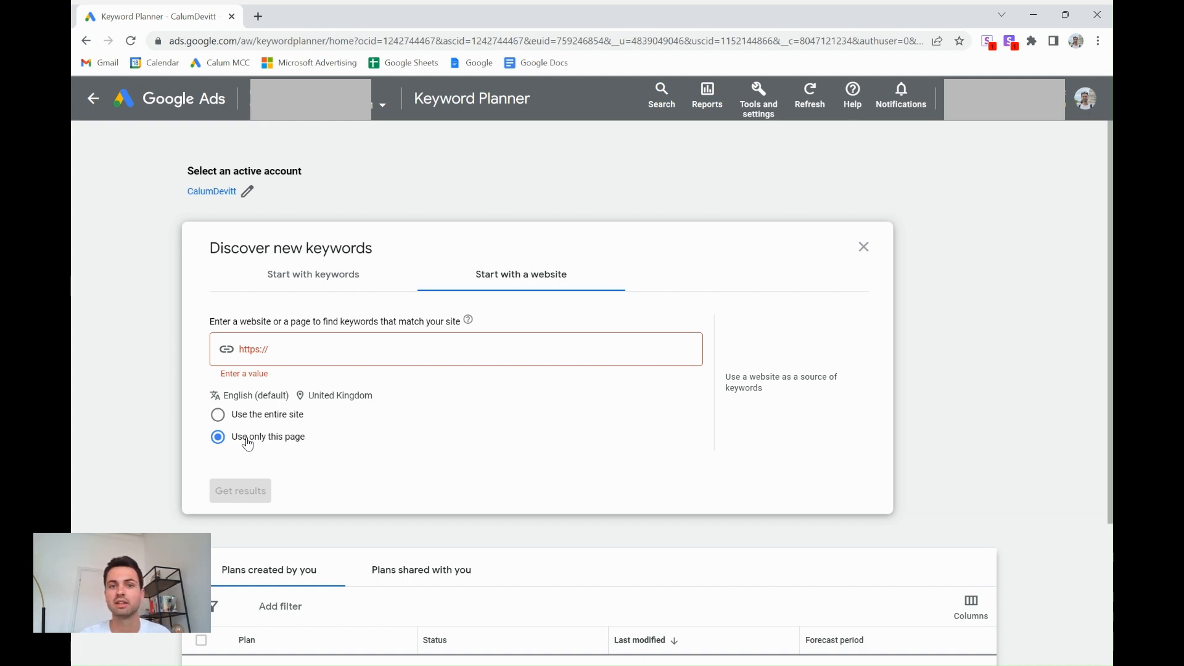
click(305, 350)
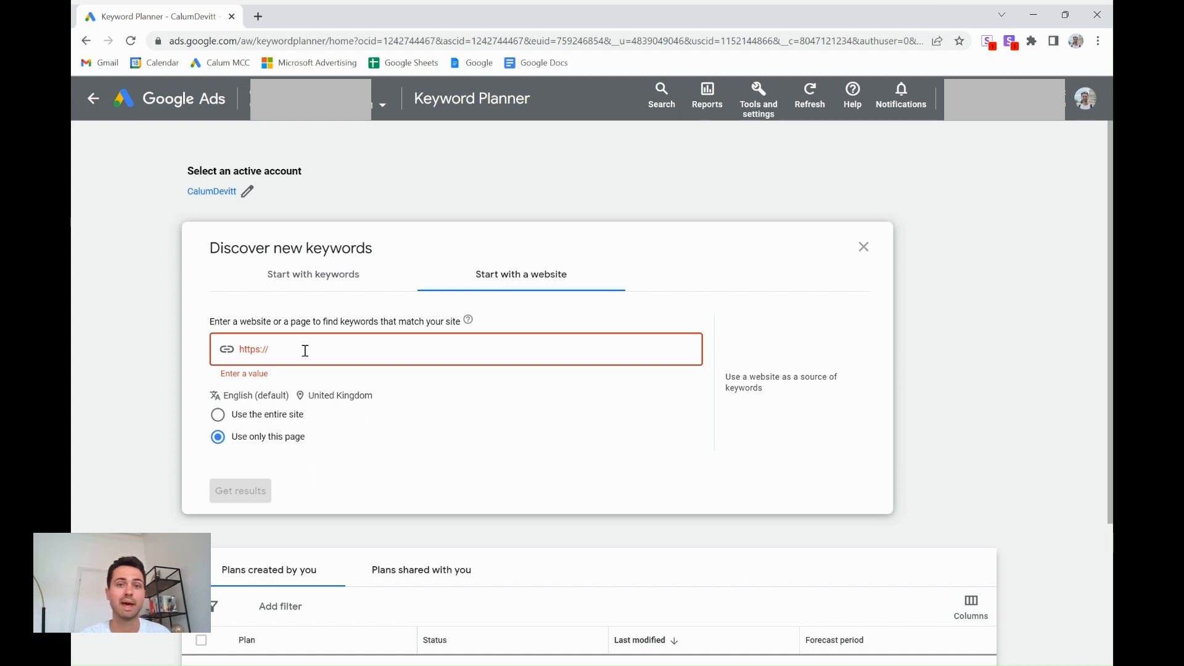
Switch to starting with keywords and add "holiday to spain" as the seed keyword
click(359, 280)
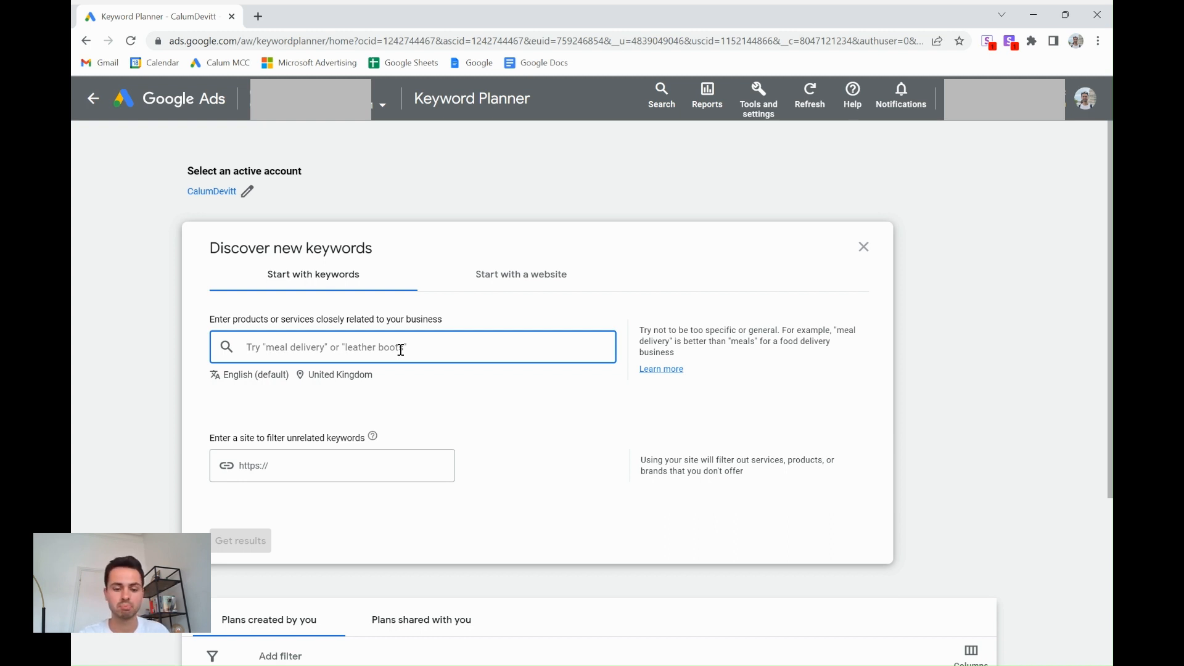
text(holiday t)
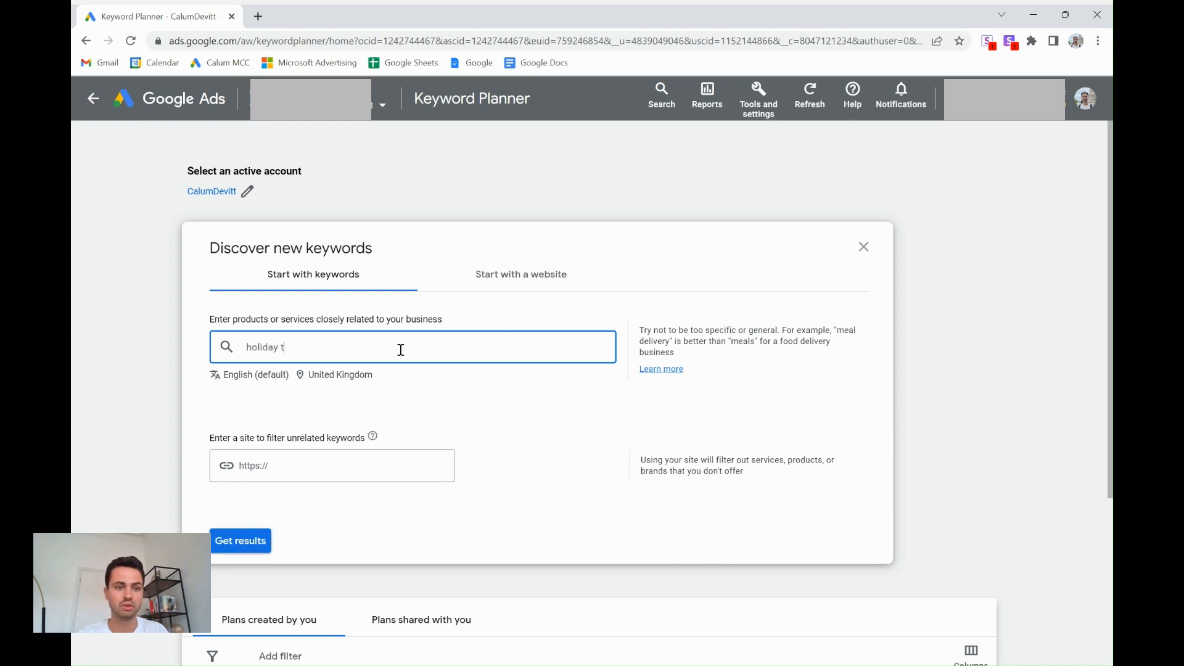
text(o spain)
key(Return)
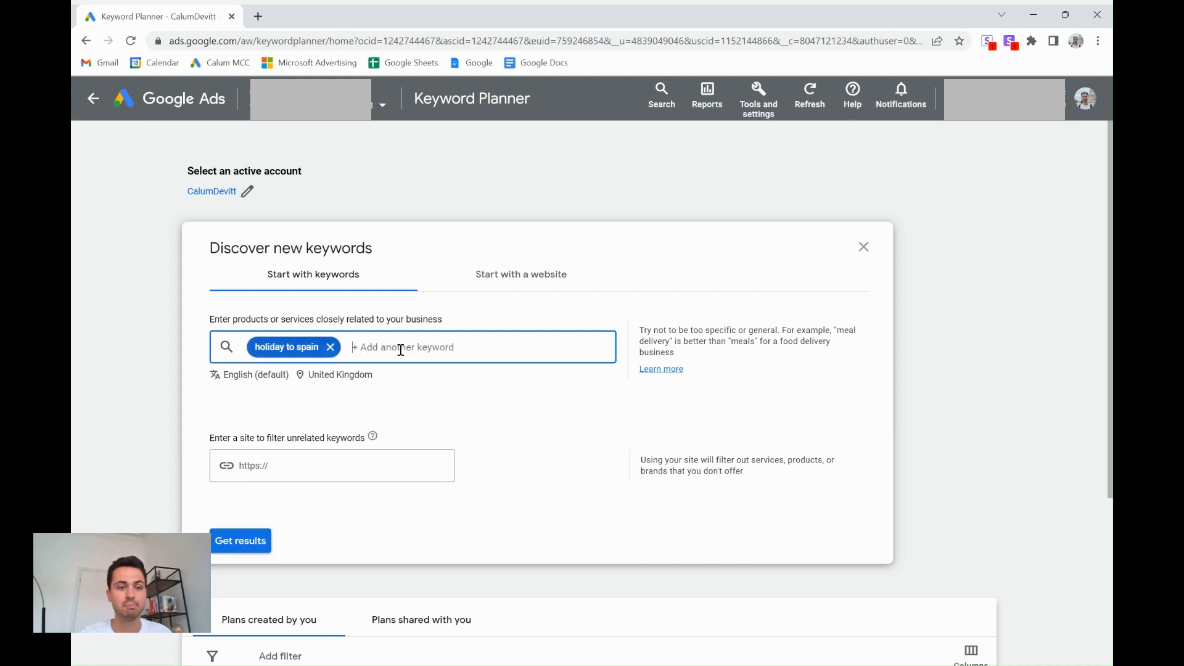
View the language options for the keyword search
click(254, 373)
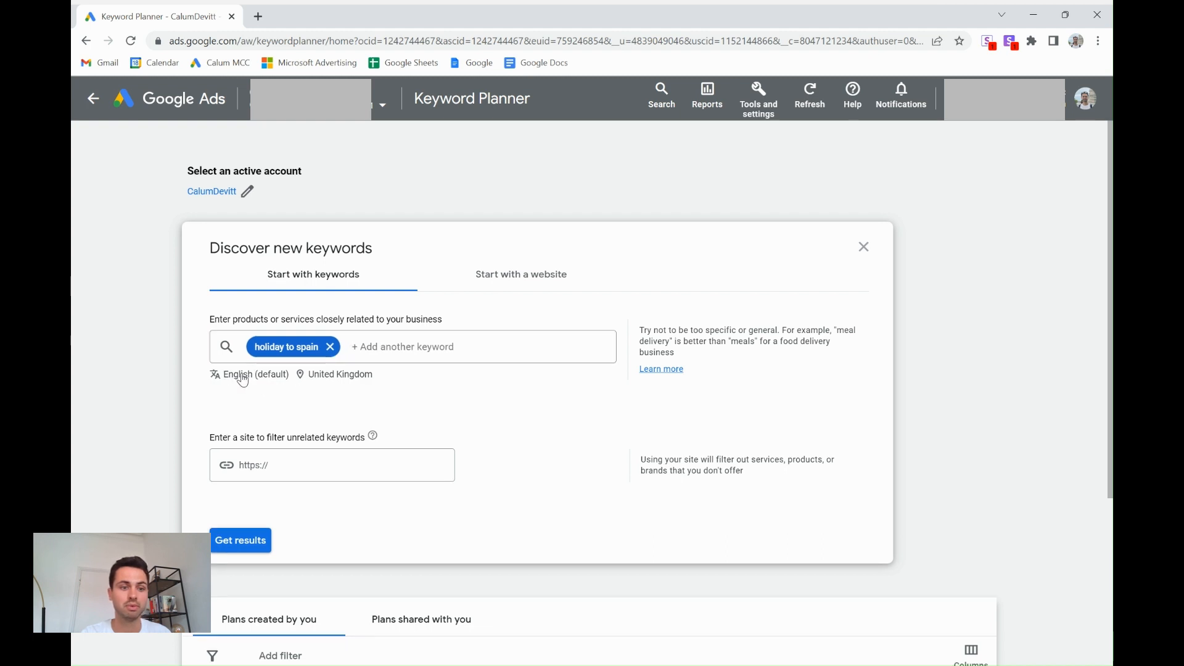
click(242, 375)
click(417, 415)
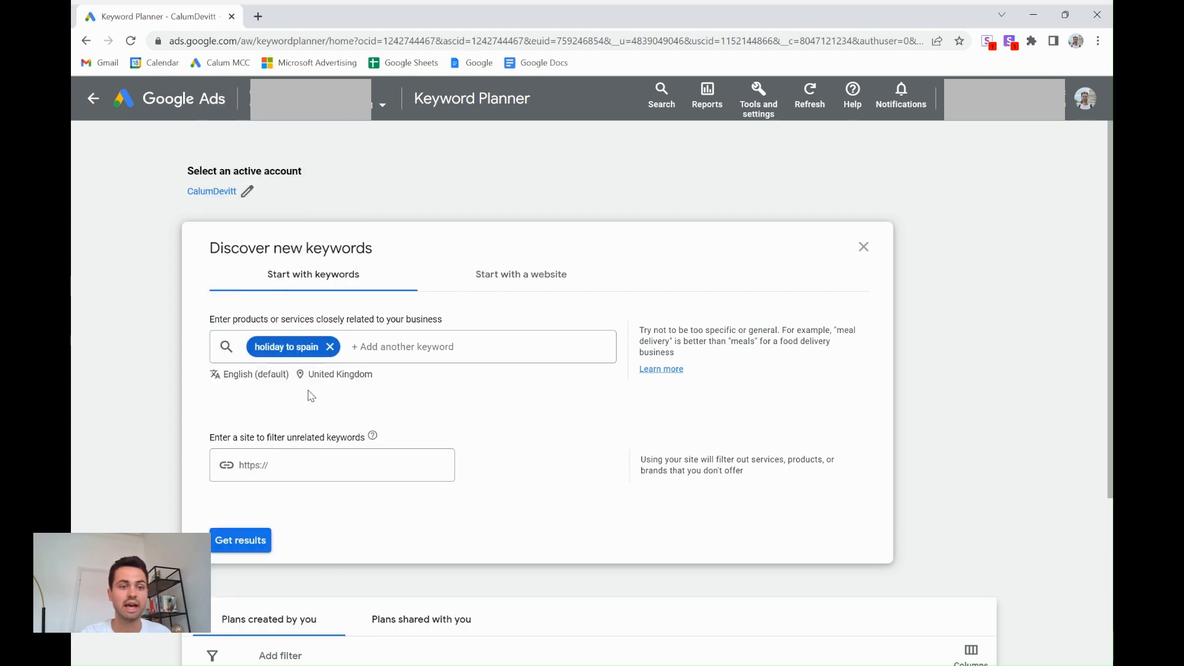
Add United States to the search's targeted locations and remove it again
click(334, 375)
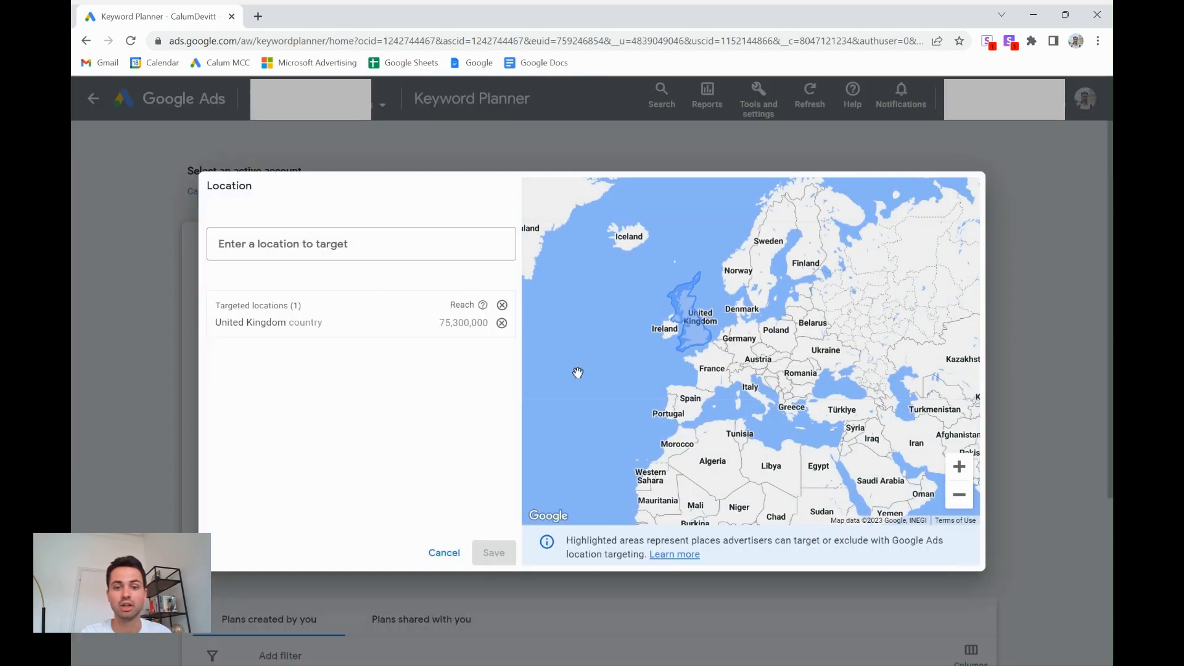
click(347, 246)
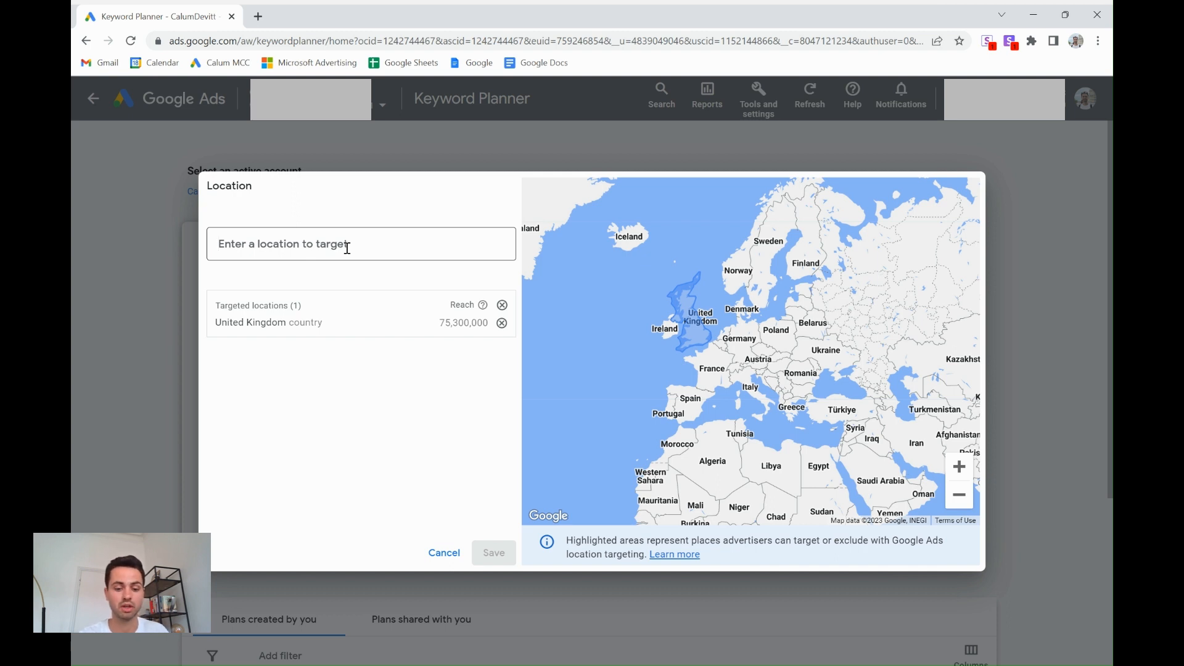
text(united)
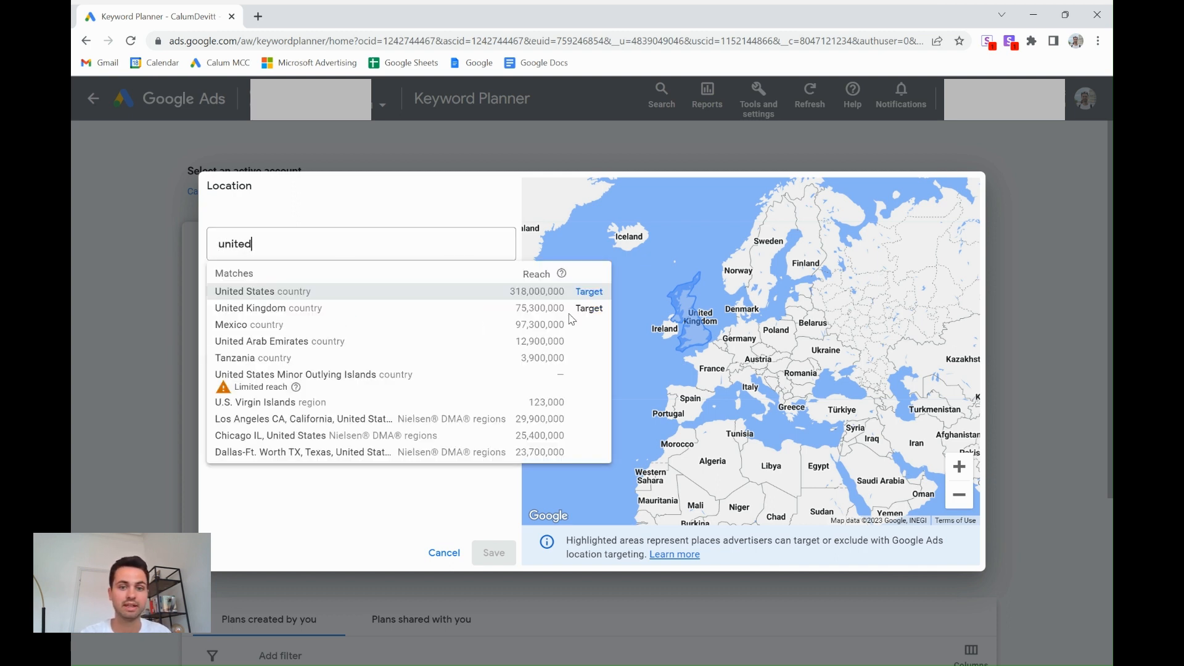
click(589, 291)
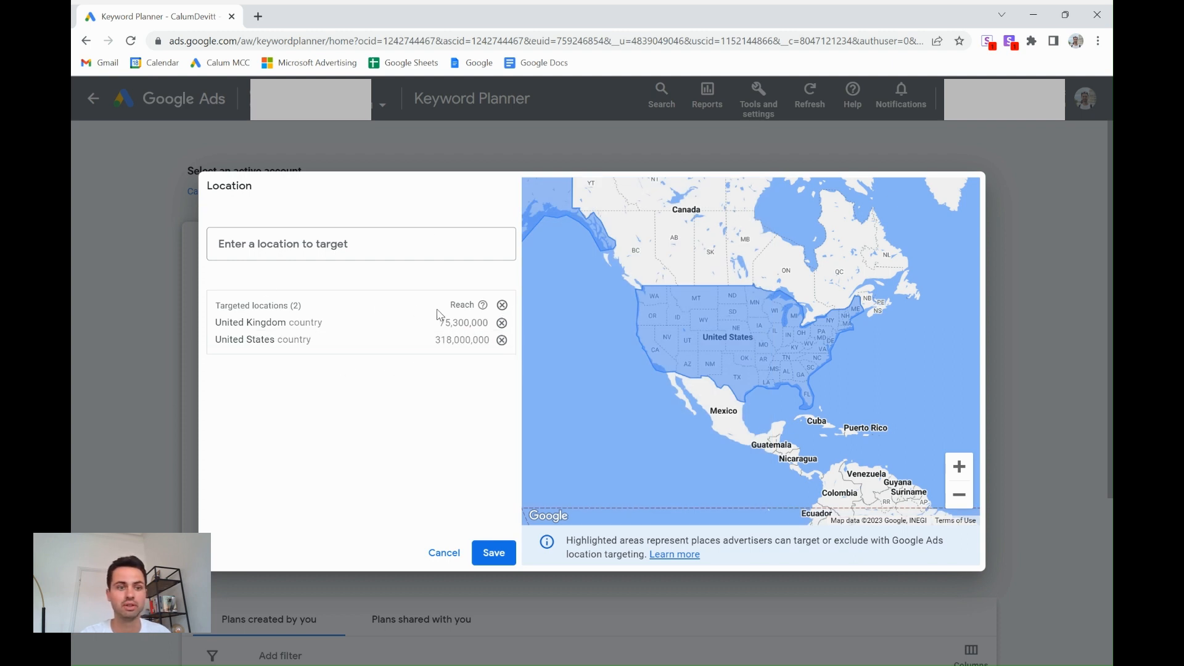
click(502, 341)
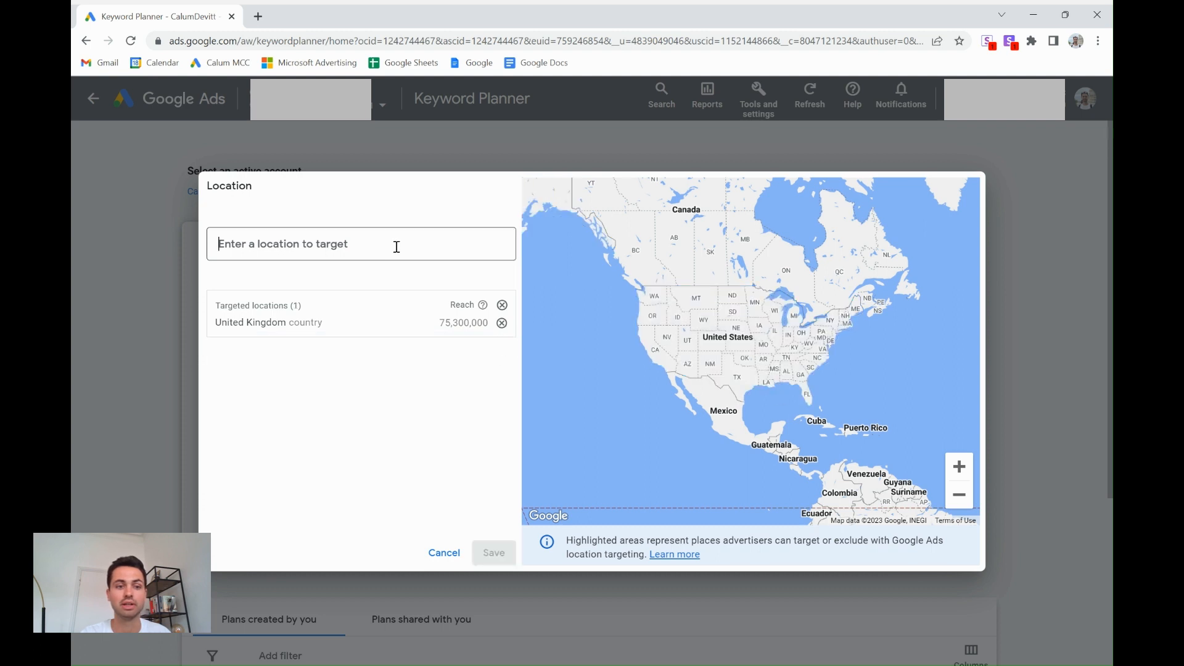
drag(863, 348, 563, 332)
drag(715, 269, 685, 337)
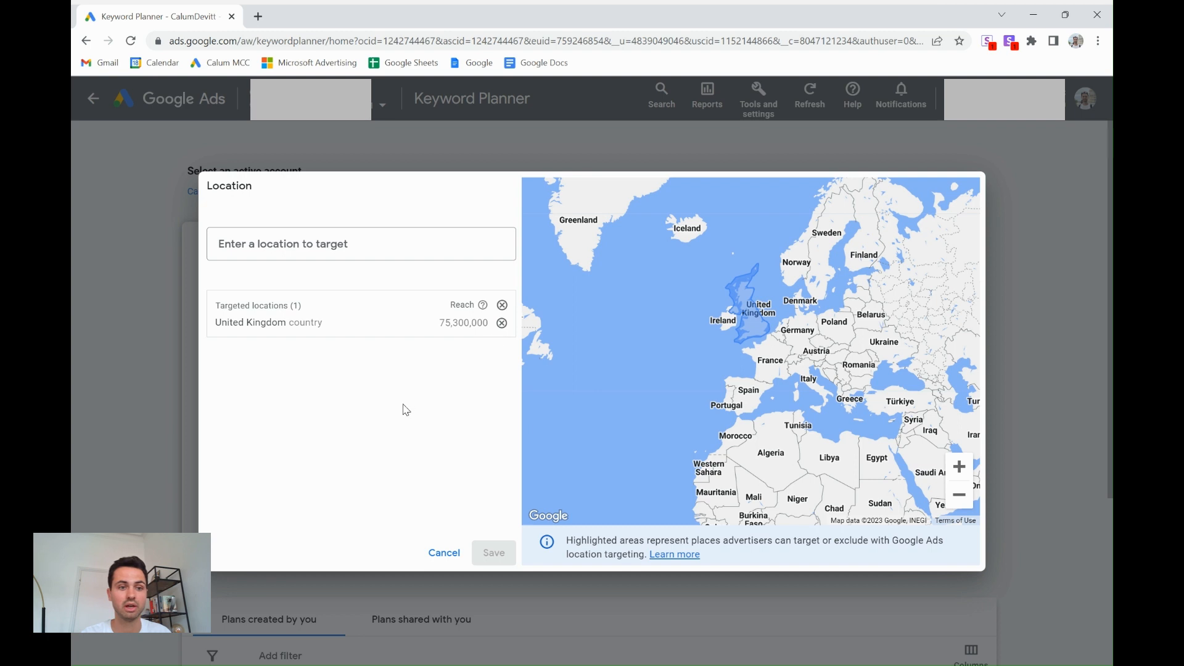
Remove the United Kingdom from the targeted locations, target it again, and leave the location settings without saving
click(502, 323)
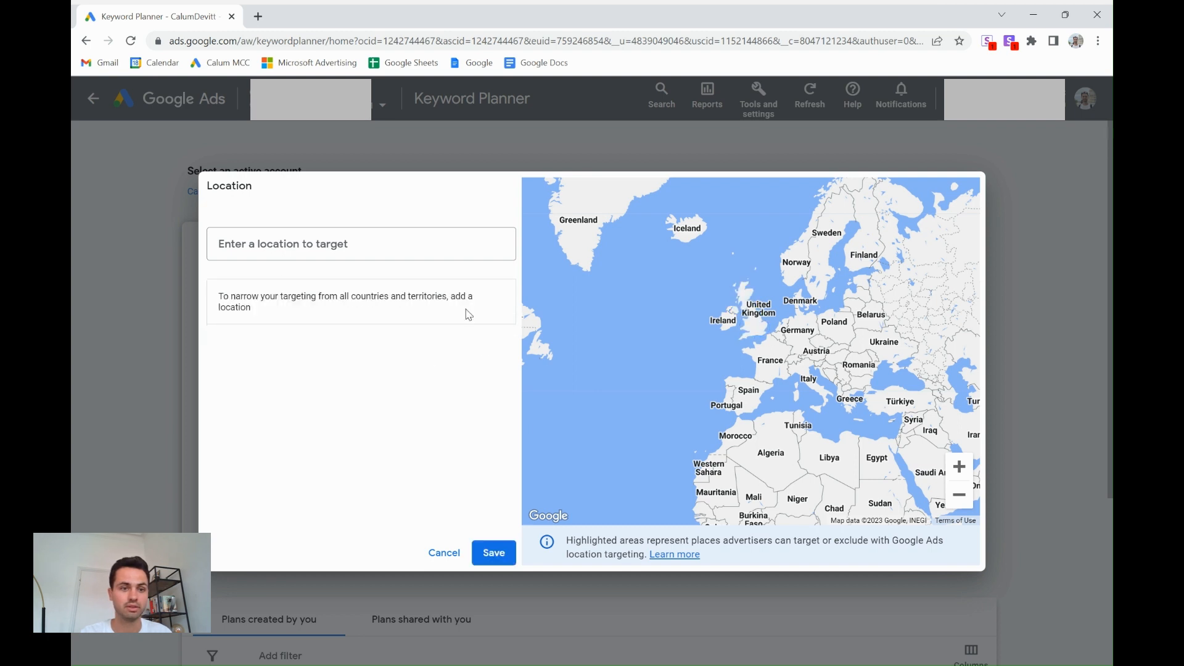
click(333, 247)
text(united)
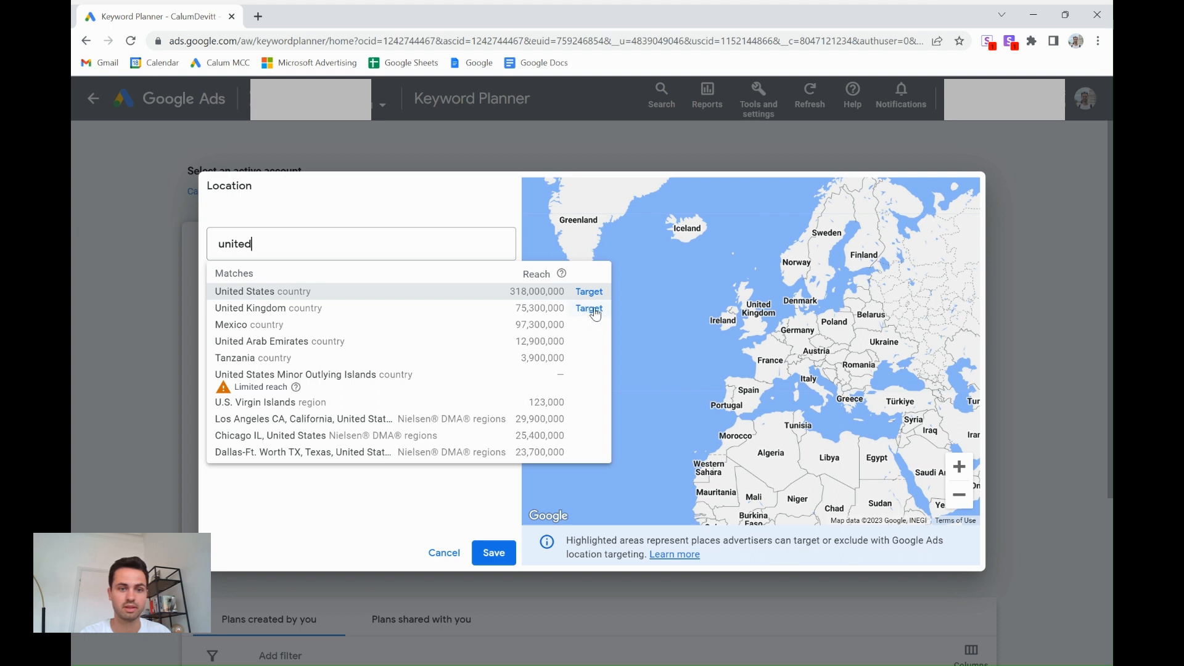
click(589, 308)
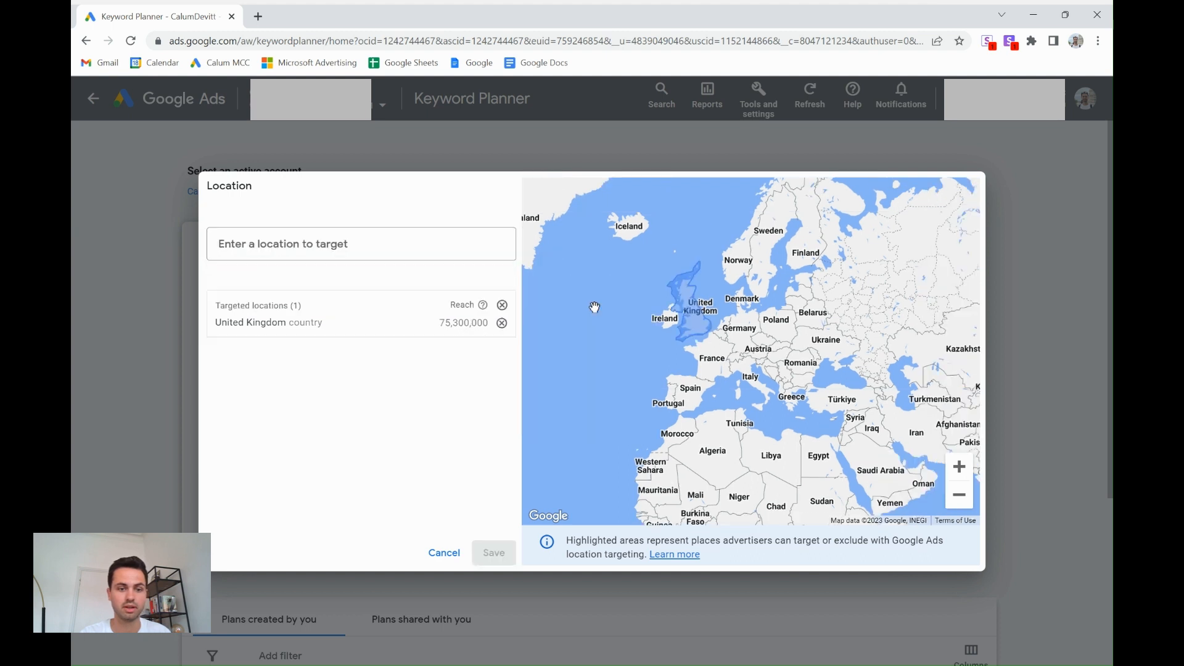
click(444, 552)
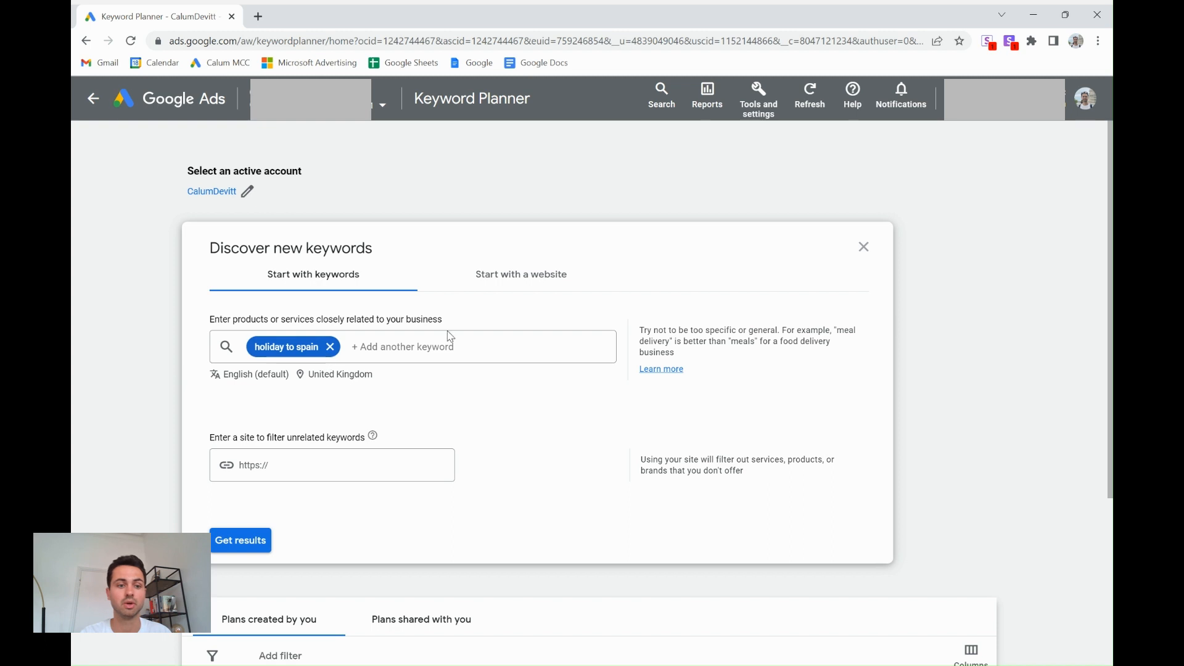
Get the keyword results for "holiday to spain" and review its search volume, competition and top-of-page bid columns
click(253, 542)
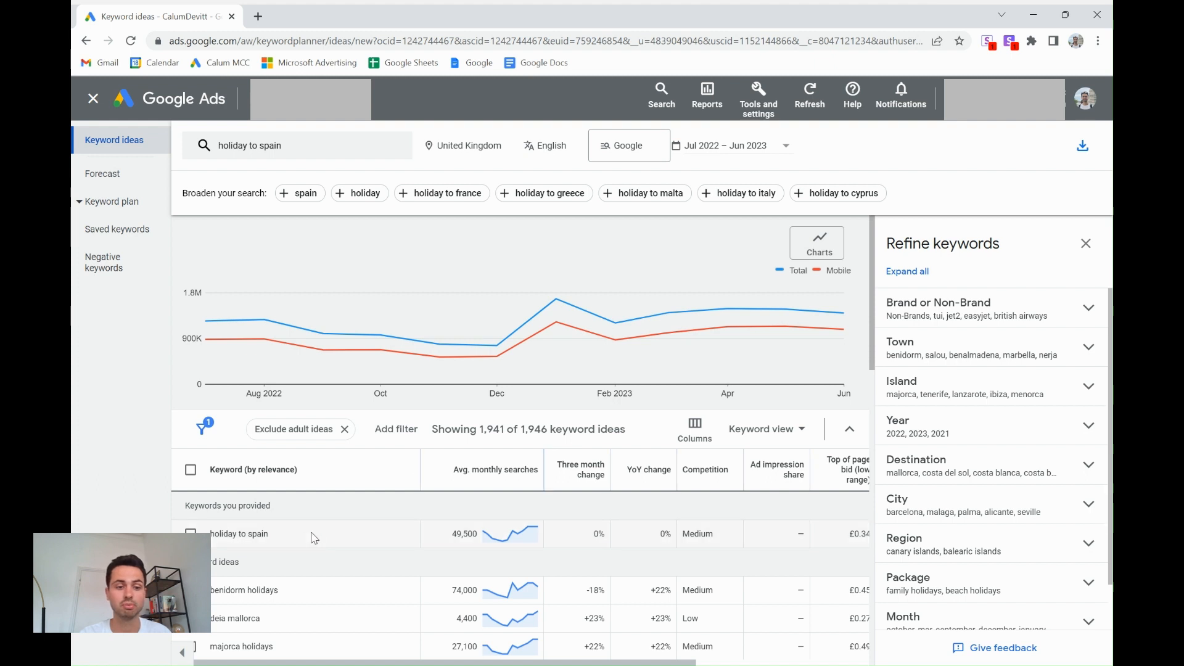
mouse_move(512, 538)
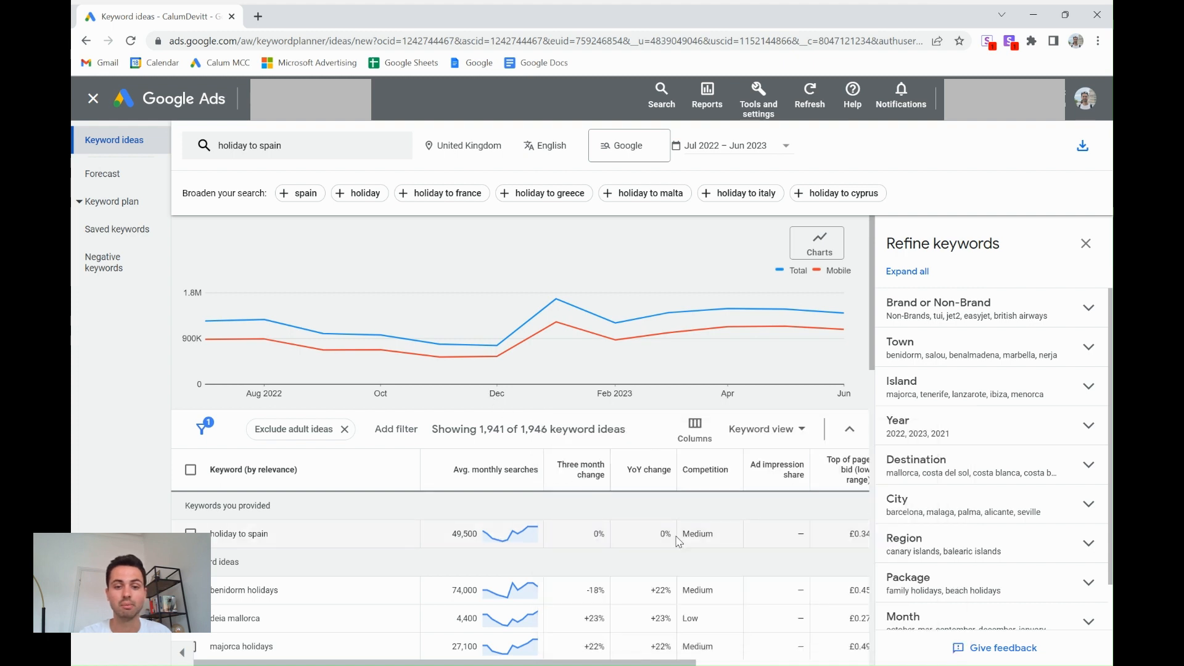
scroll(678, 541, right, 5)
scroll(679, 541, right, 1)
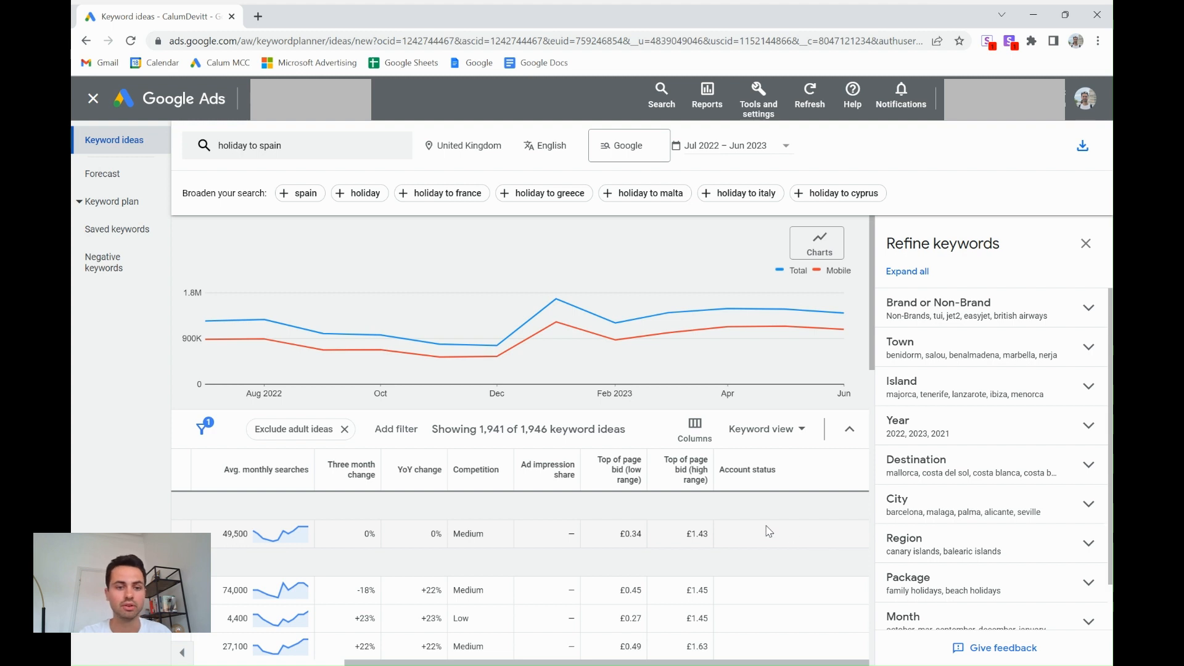
scroll(769, 532, left, 5)
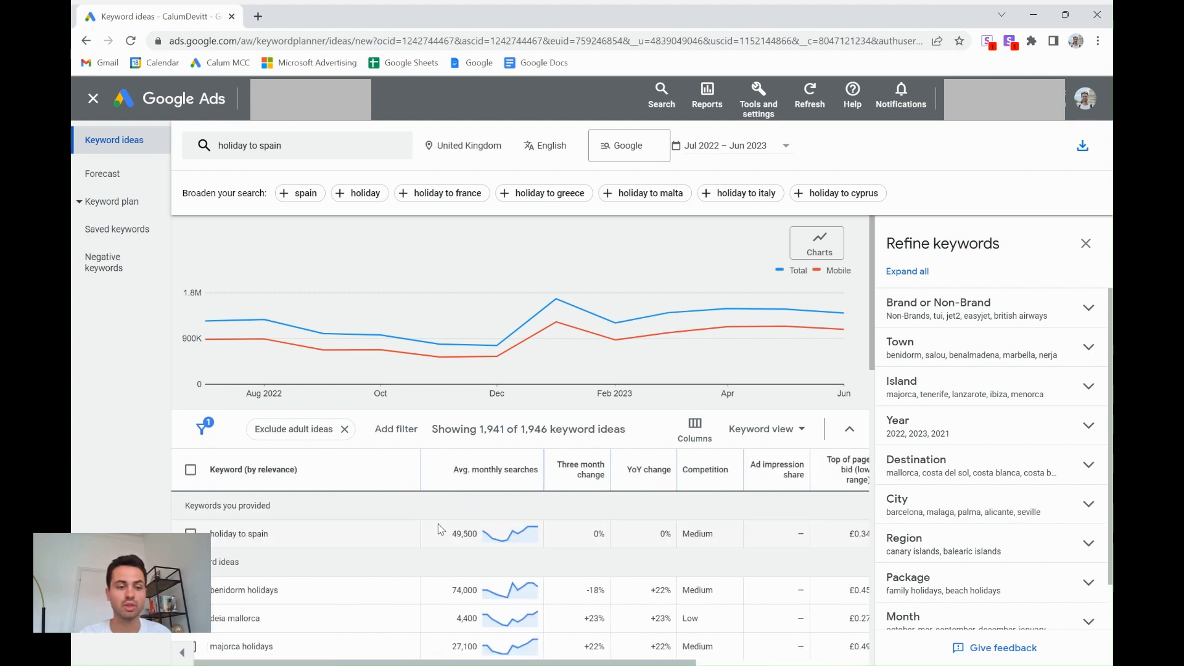
Look through the suggested keyword ideas and their average monthly searches below the provided keyword
scroll(435, 527, down, 1)
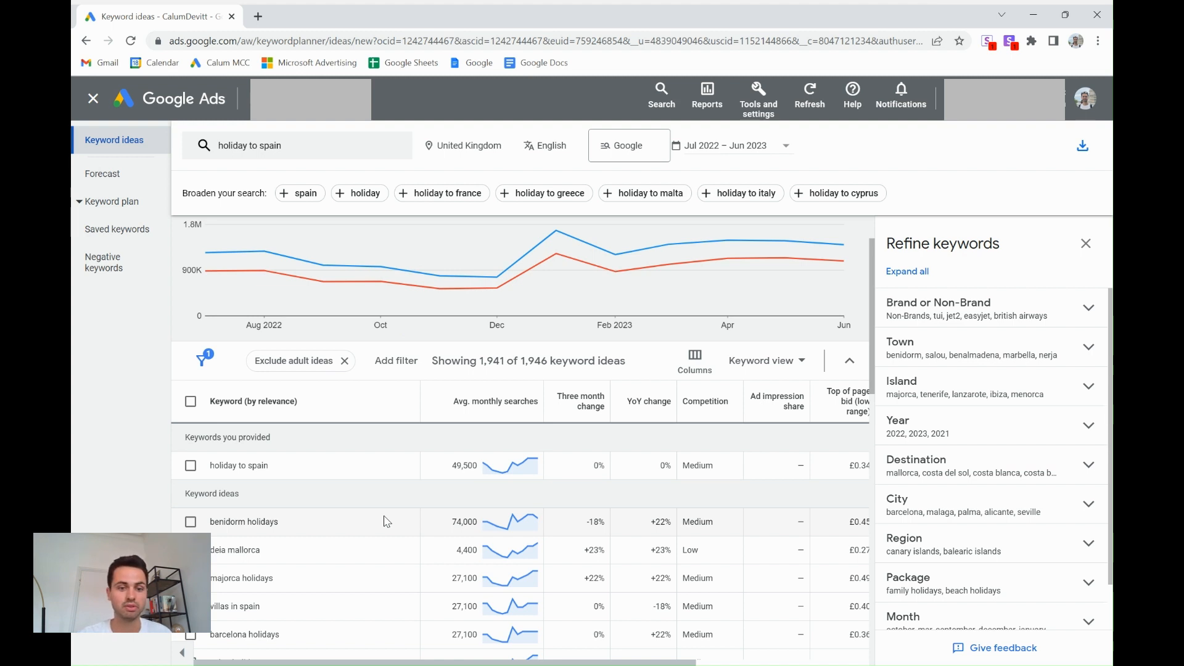
scroll(418, 524, down, 1)
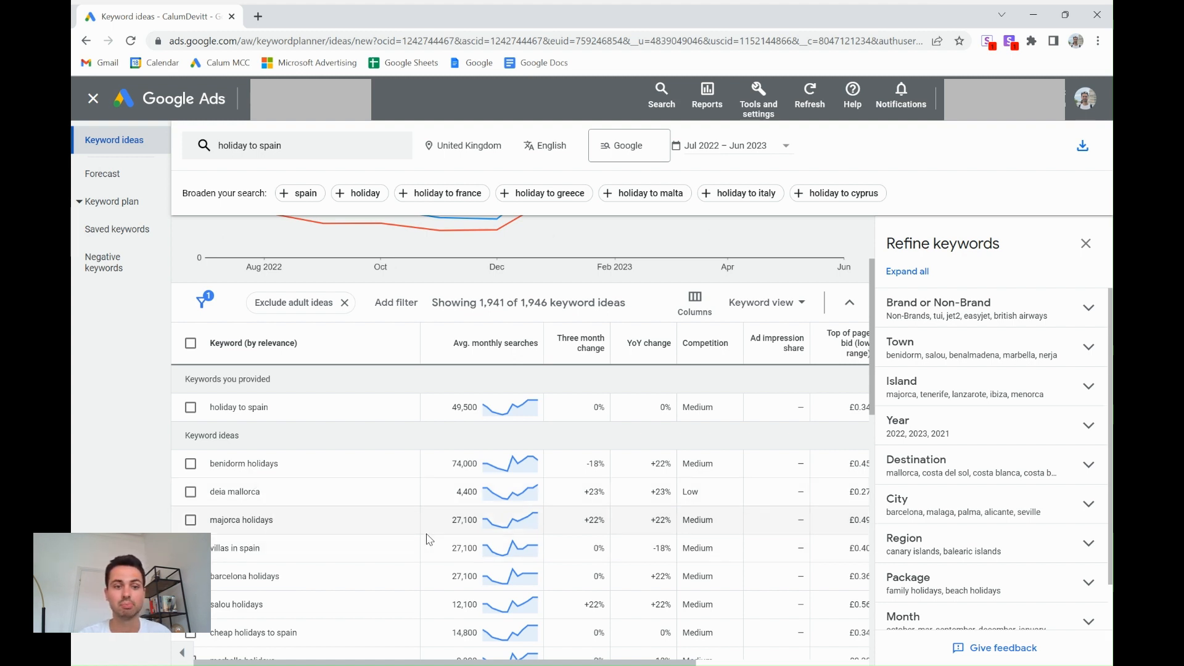
scroll(485, 445, up, 1)
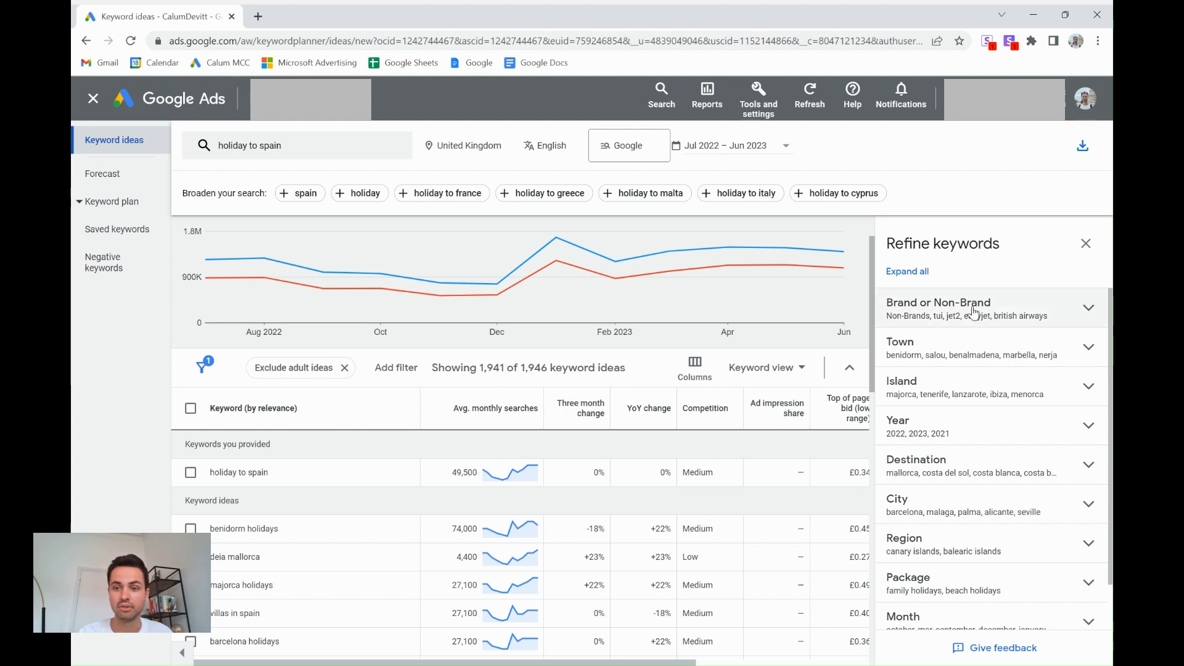
Examine the Brand or Non-Brand group among the keyword refinements and collapse it again
scroll(976, 312, down, 1)
scroll(978, 312, up, 1)
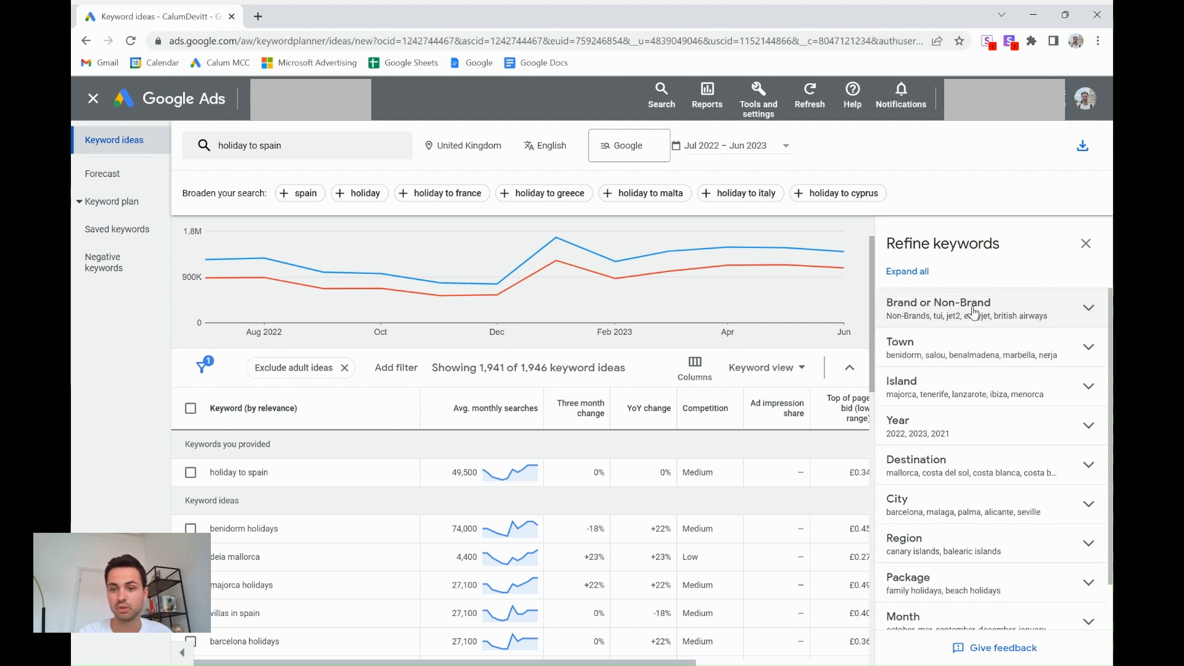
click(1062, 318)
scroll(1062, 319, down, 2)
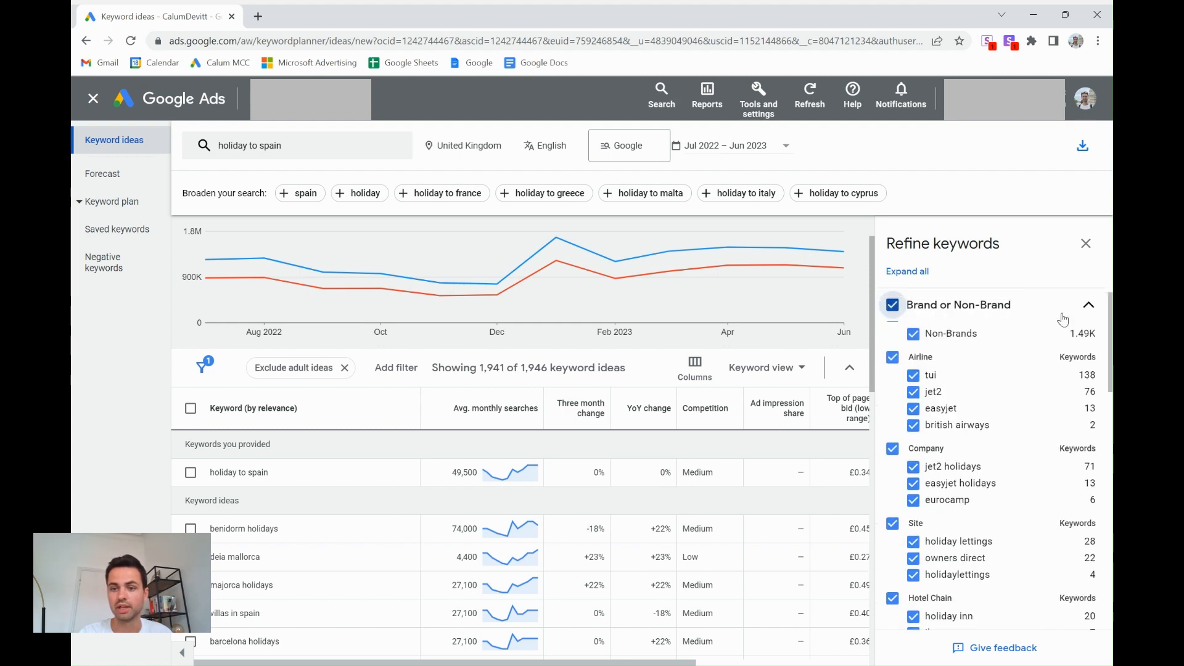
scroll(1062, 319, up, 2)
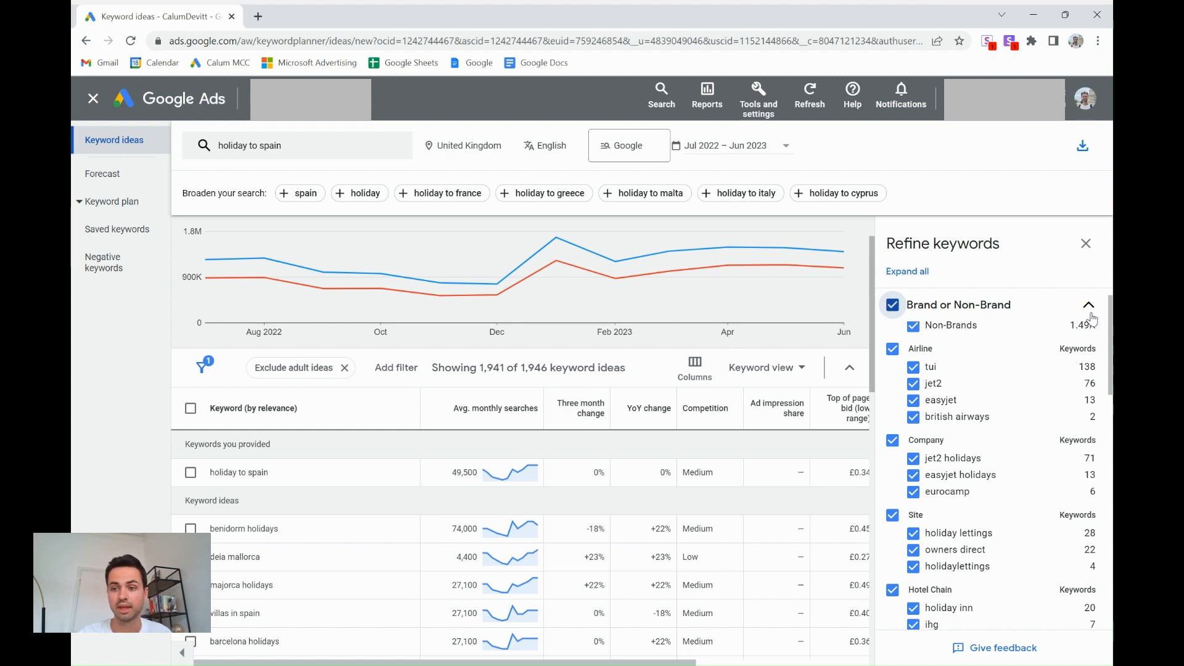
click(1089, 306)
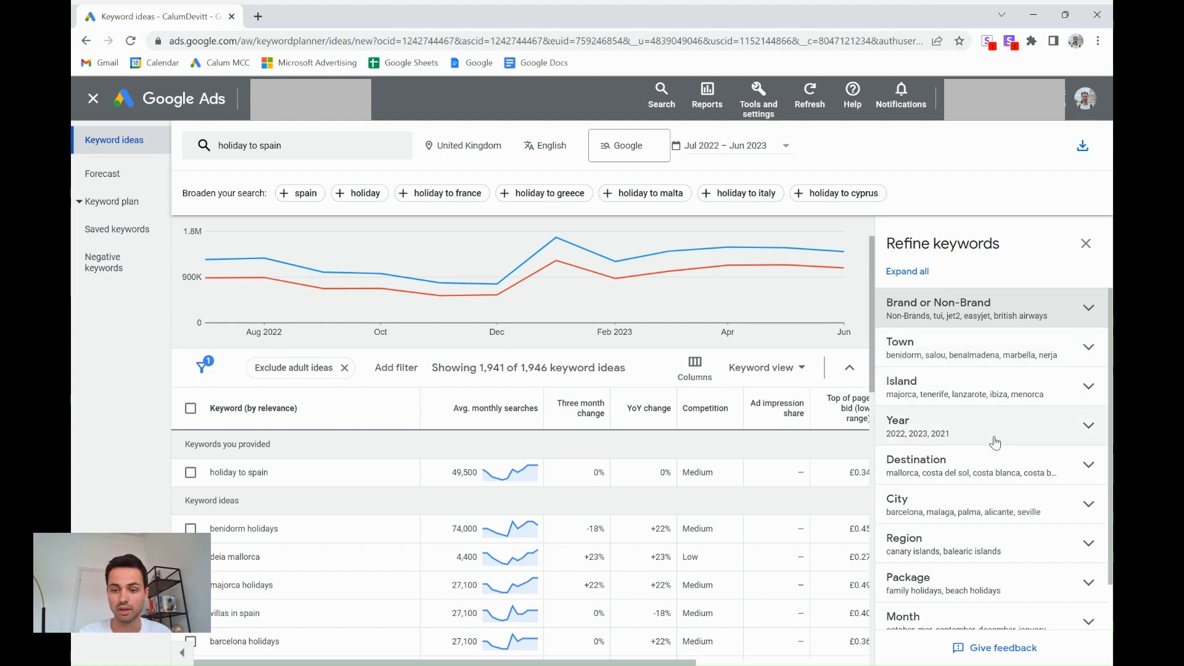
Examine the Package group among the keyword refinements, collapse it, and inspect January 2023 in the search volume chart
scroll(994, 441, down, 1)
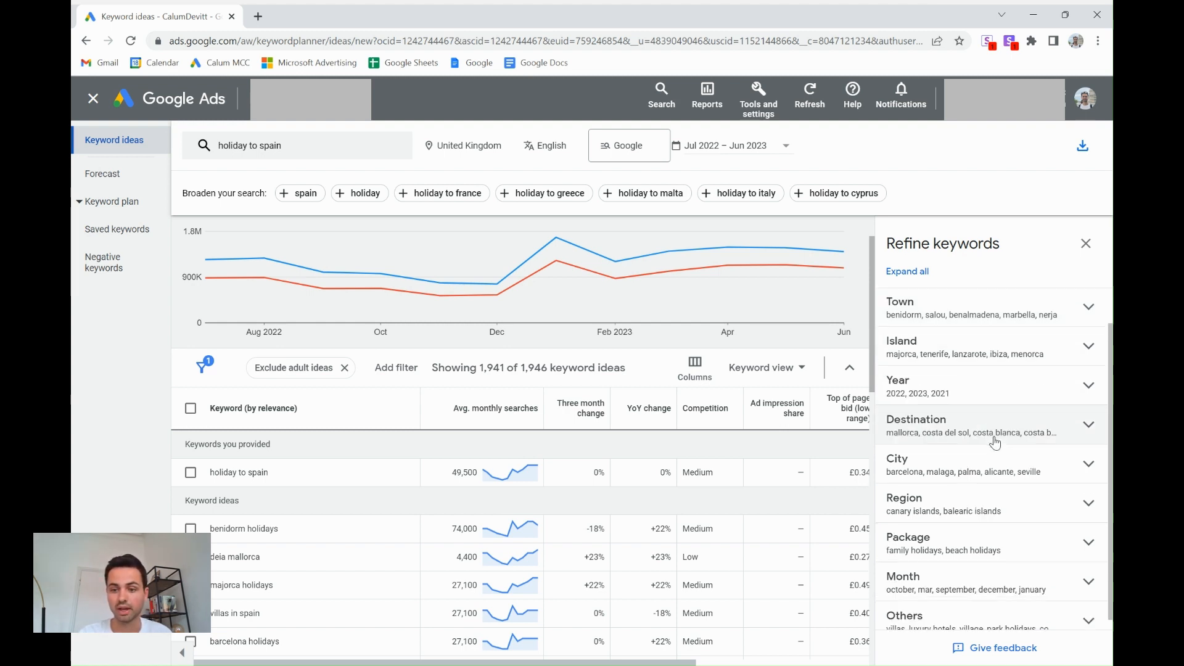
click(1040, 542)
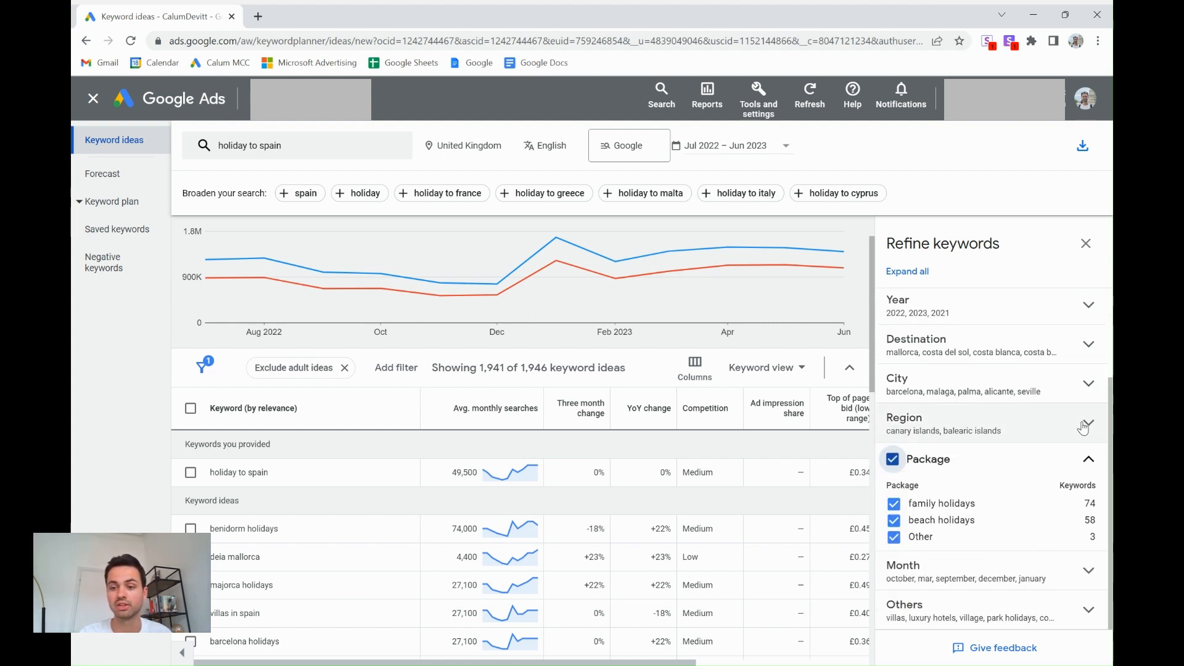
click(1088, 461)
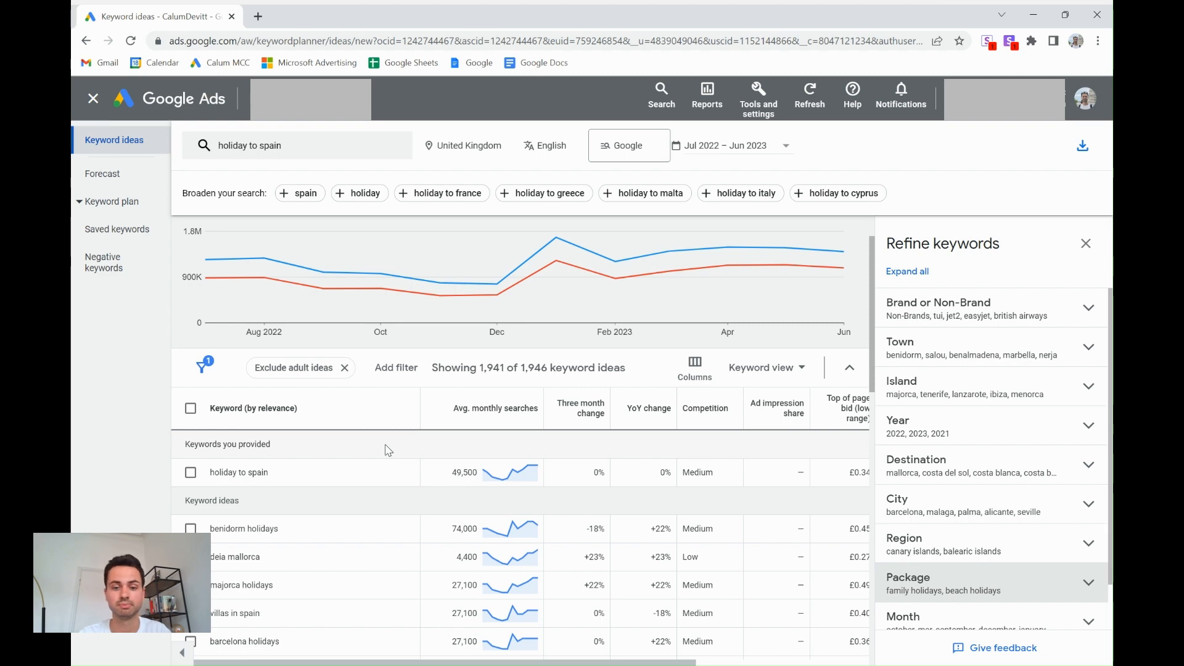
scroll(388, 451, up, 1)
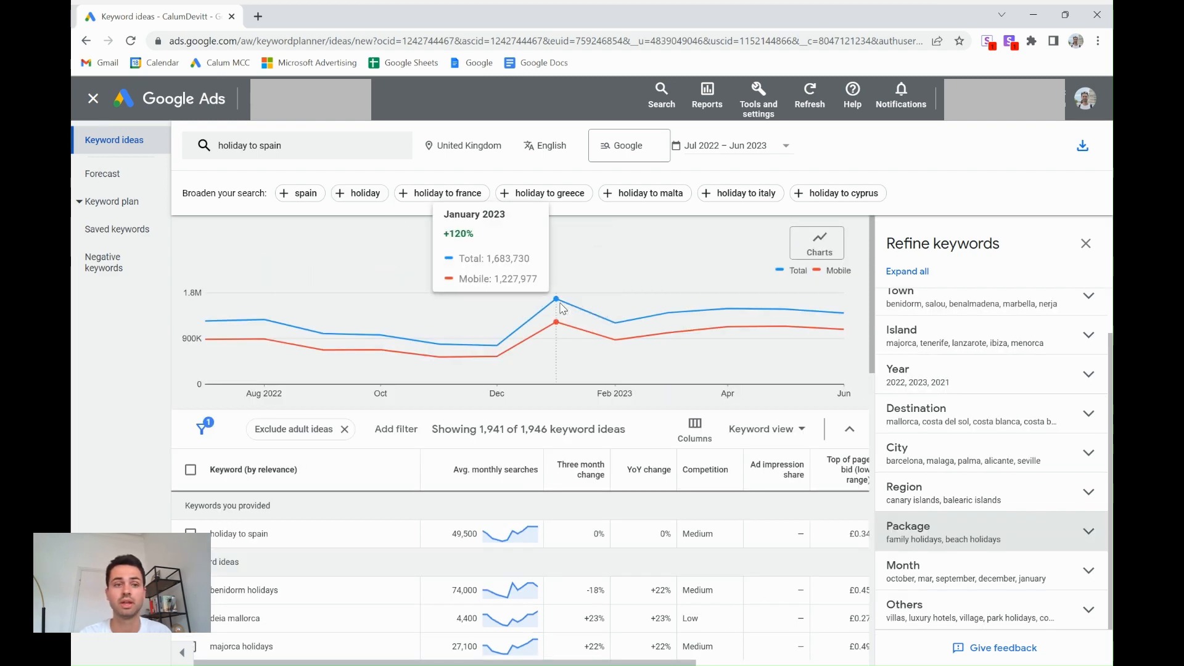
Replace the searched keyword with "tennis shoe" and get its keyword results
click(277, 146)
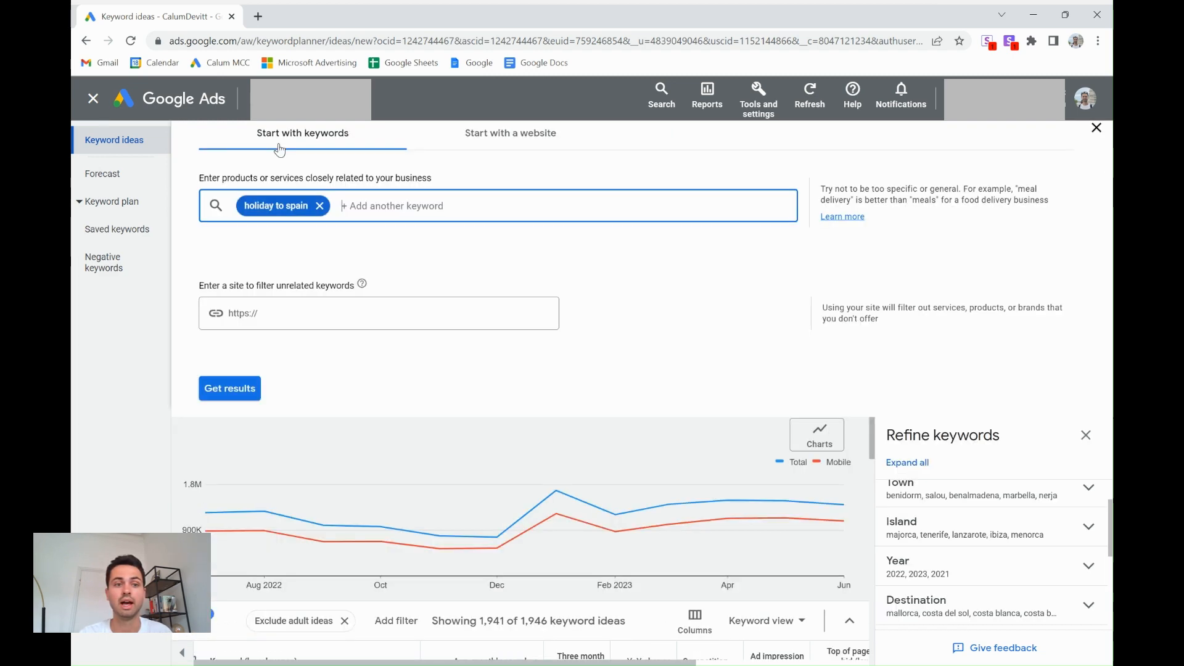
click(320, 215)
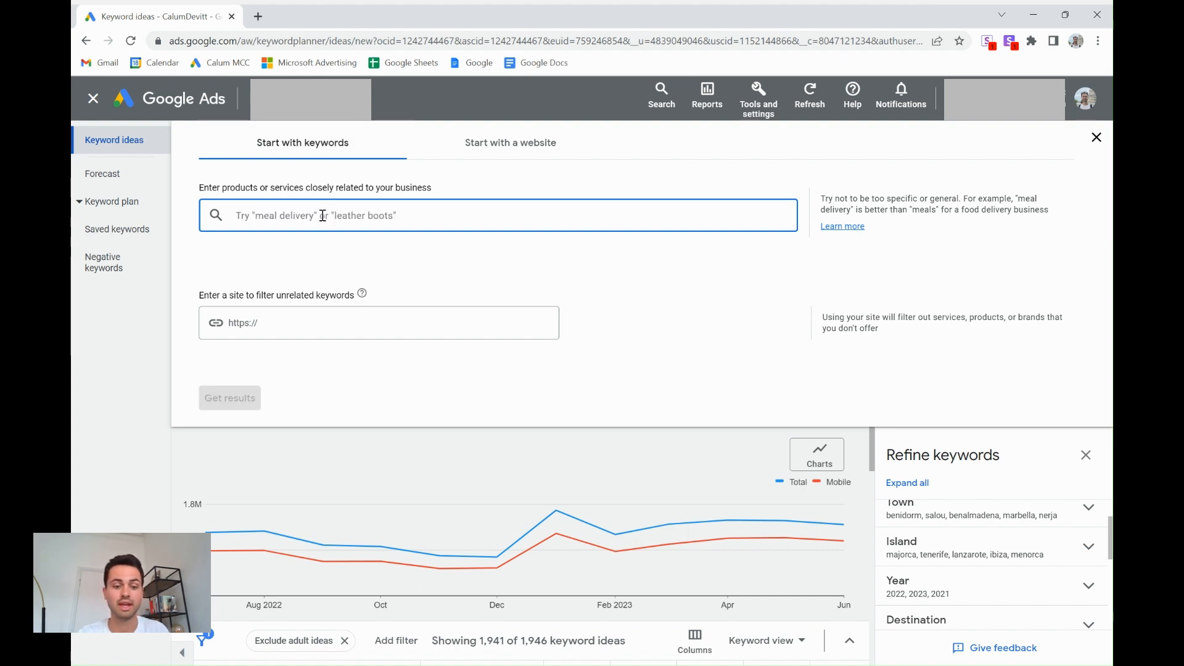
text(tenn)
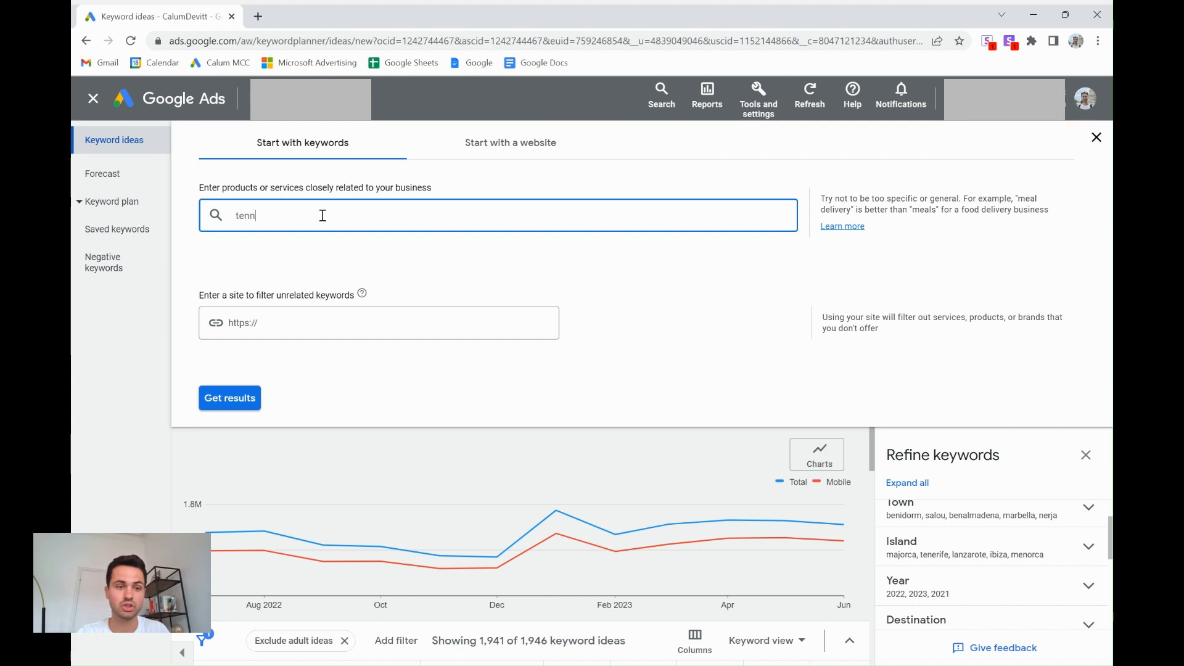
text(is shoe)
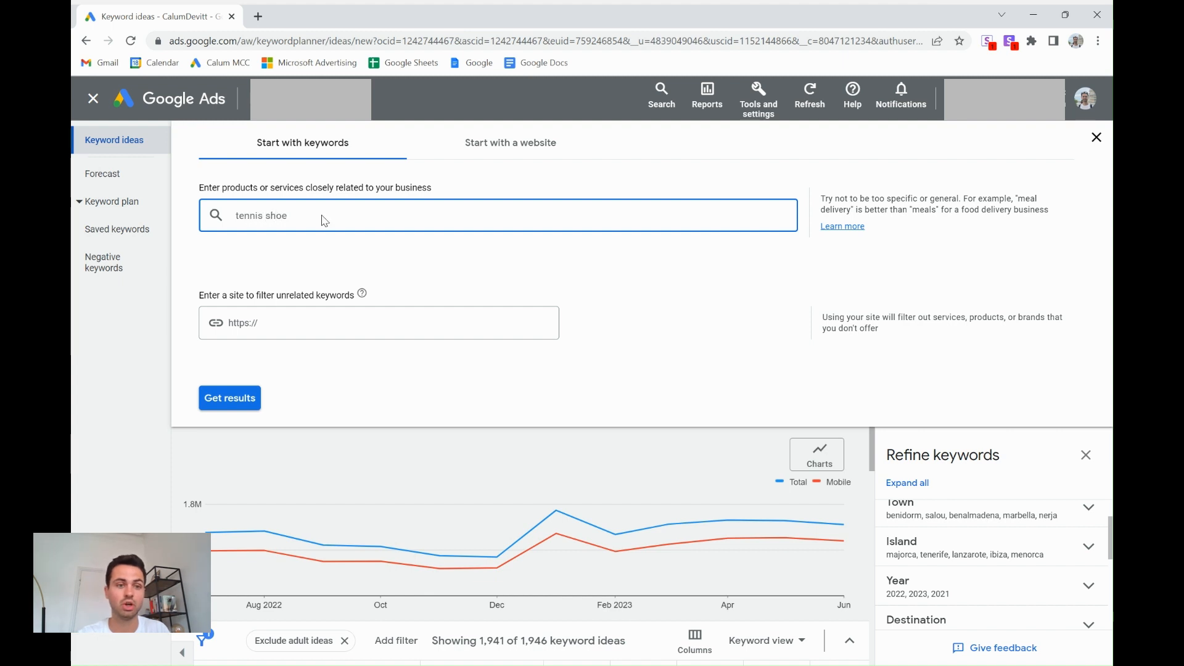
key(Return)
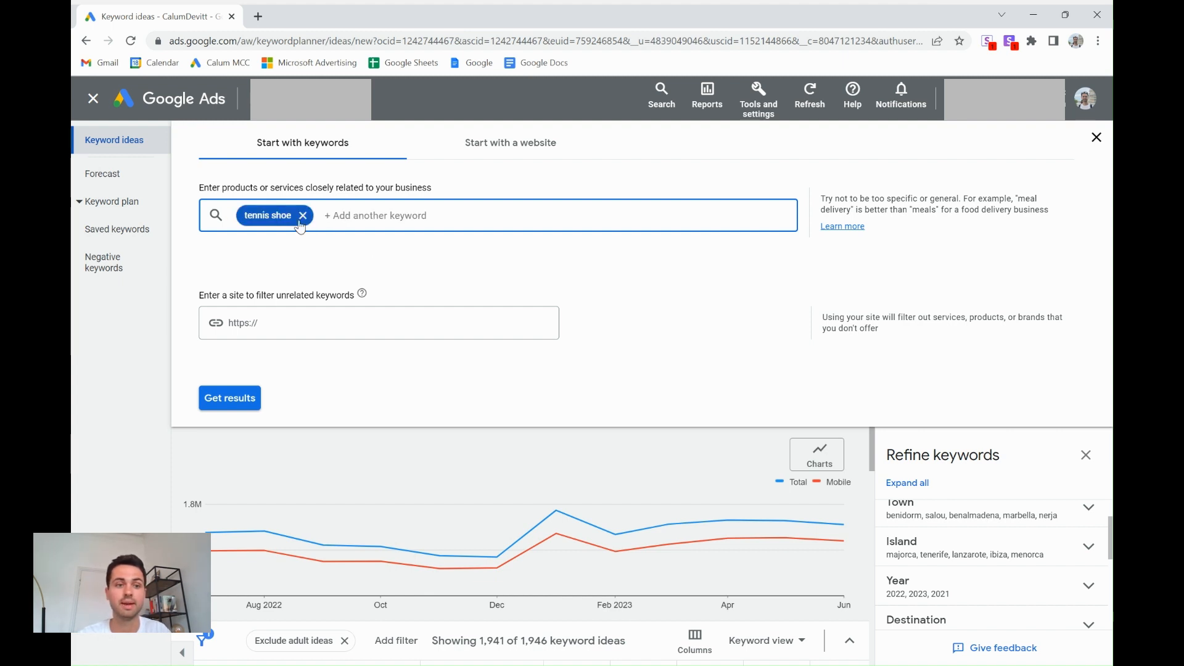
click(225, 405)
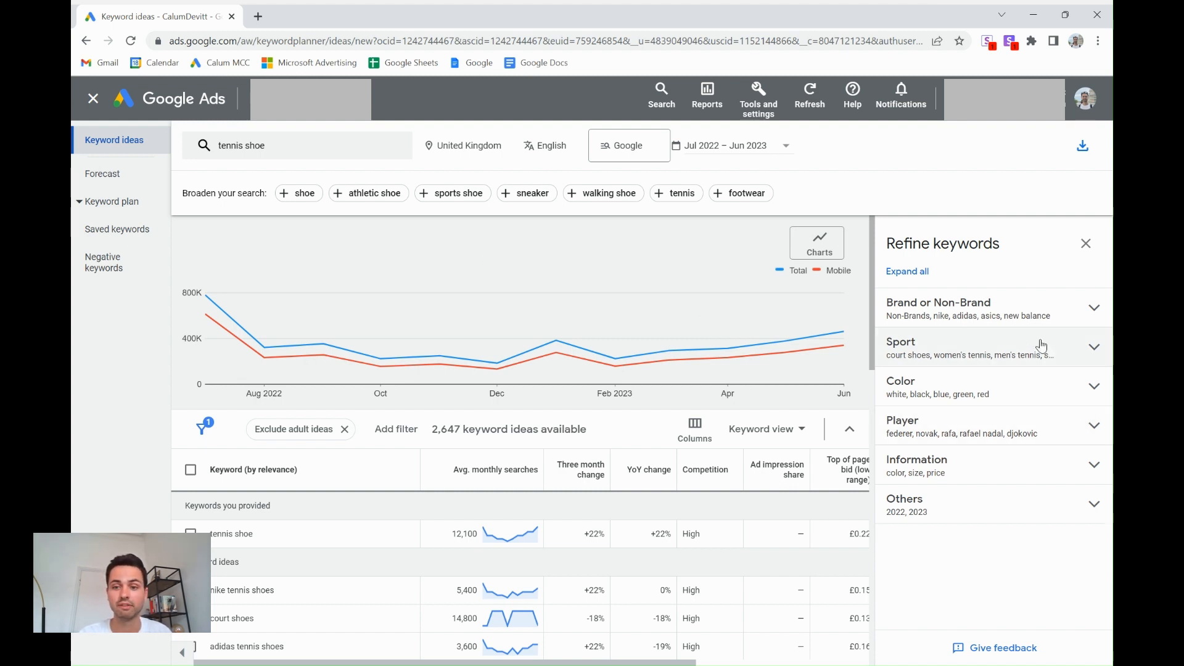
Examine the Sport, Color and Brand or Non-Brand groups among the keyword refinements, collapsing each again
click(1083, 354)
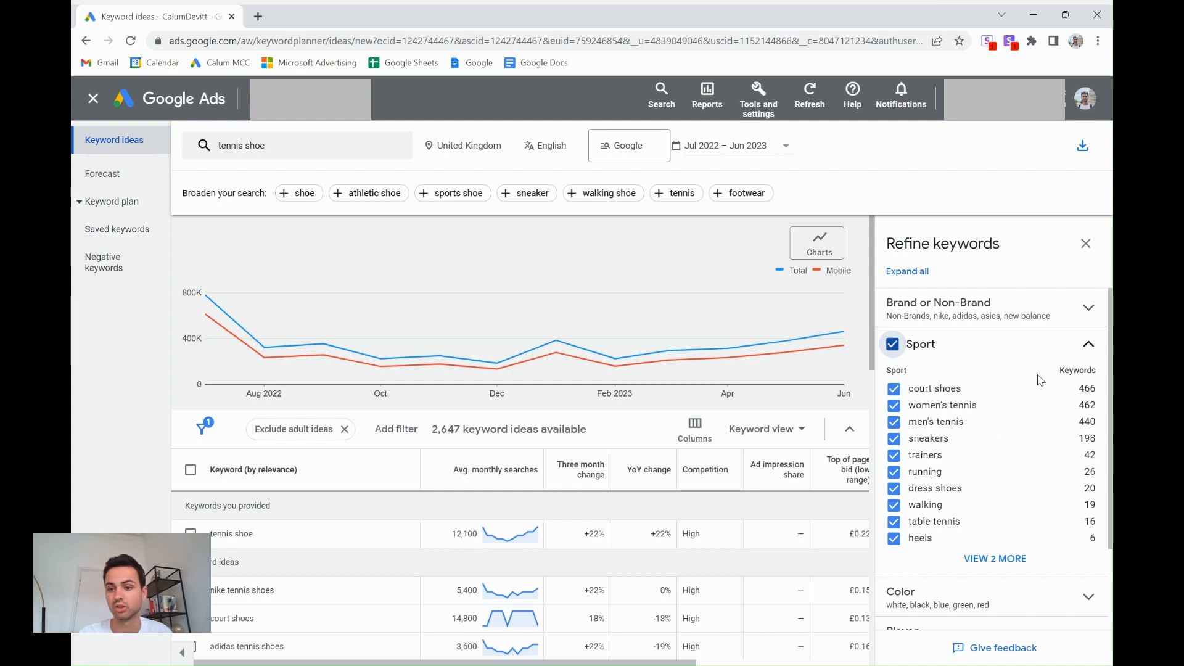
click(1089, 346)
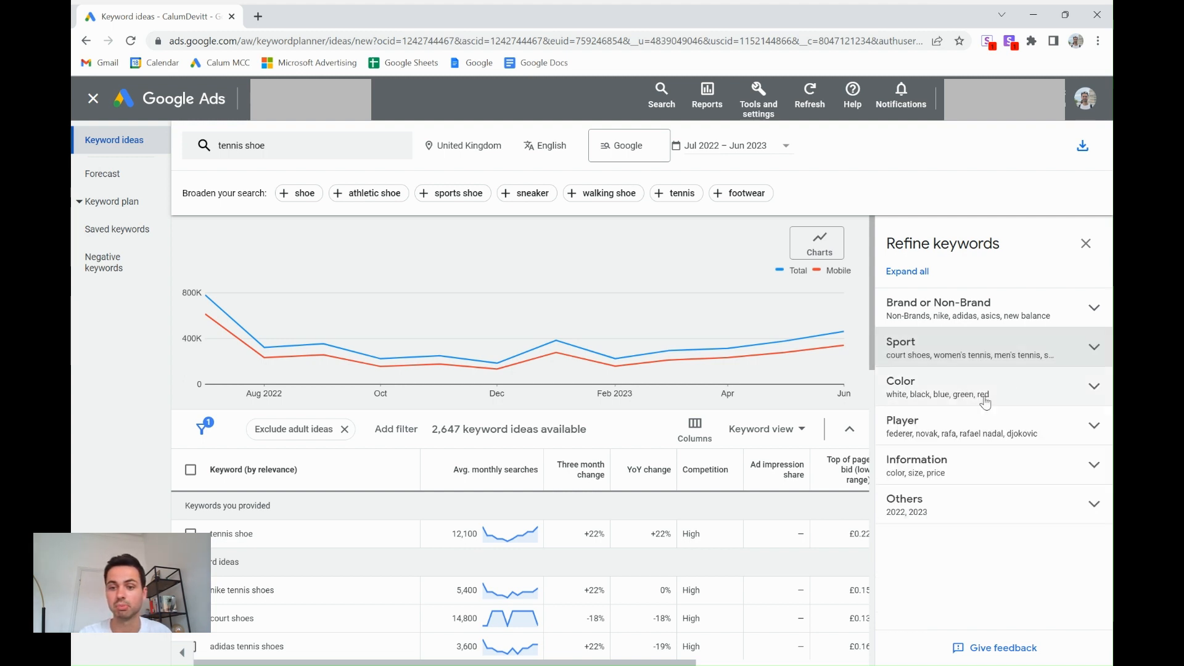
click(1093, 389)
click(1093, 392)
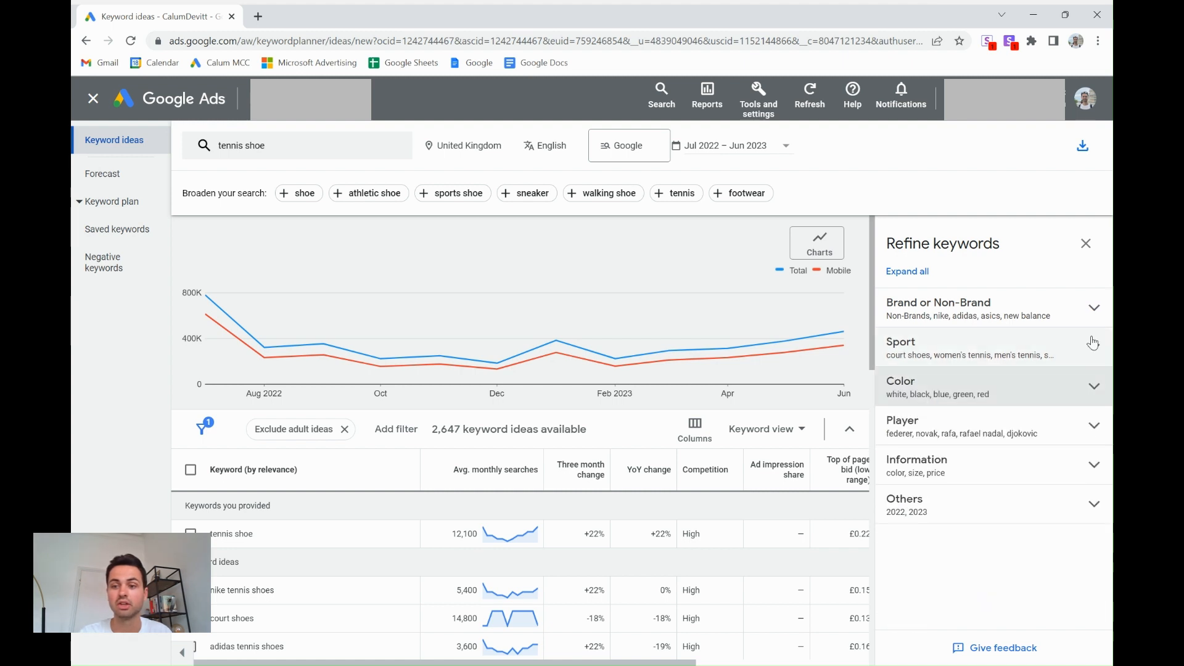
click(1103, 312)
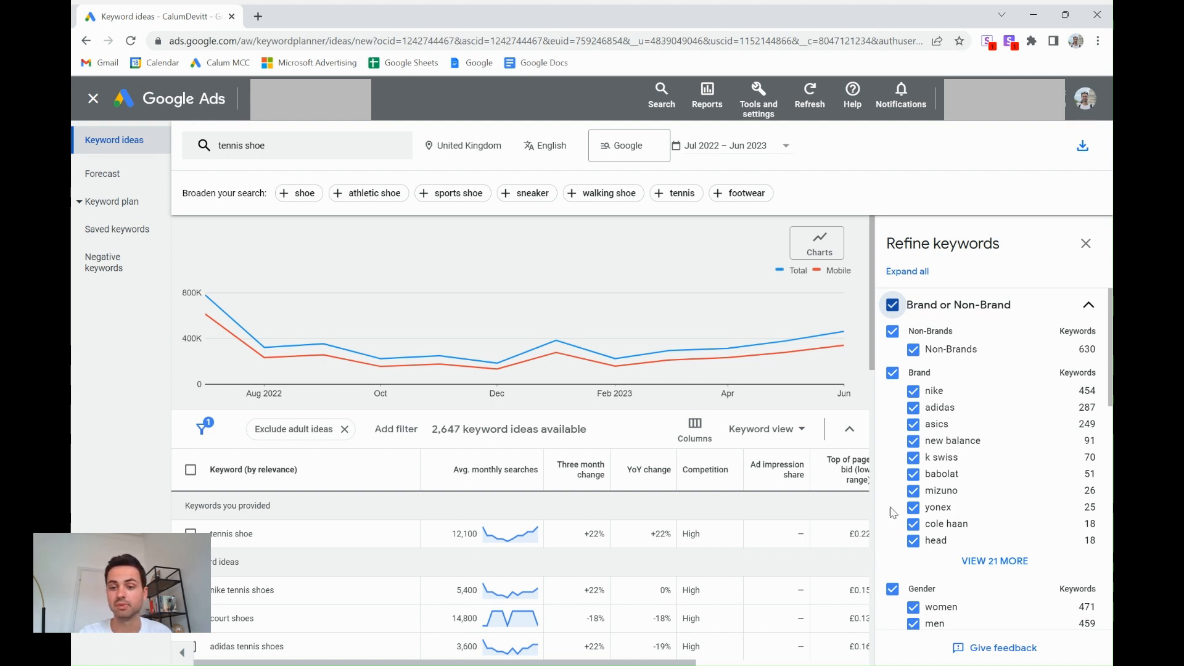
click(1090, 309)
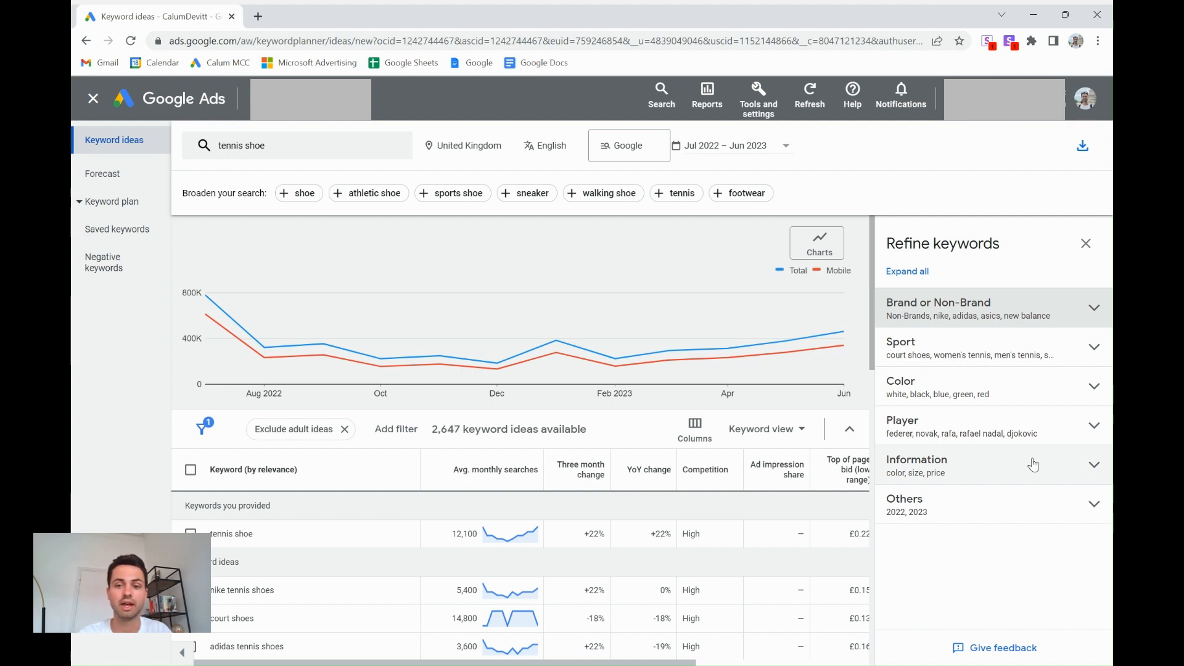
Review the search volume, changes, competition and top-of-page bids for "tennis shoe" and look through the suggested keyword ideas
mouse_move(481, 472)
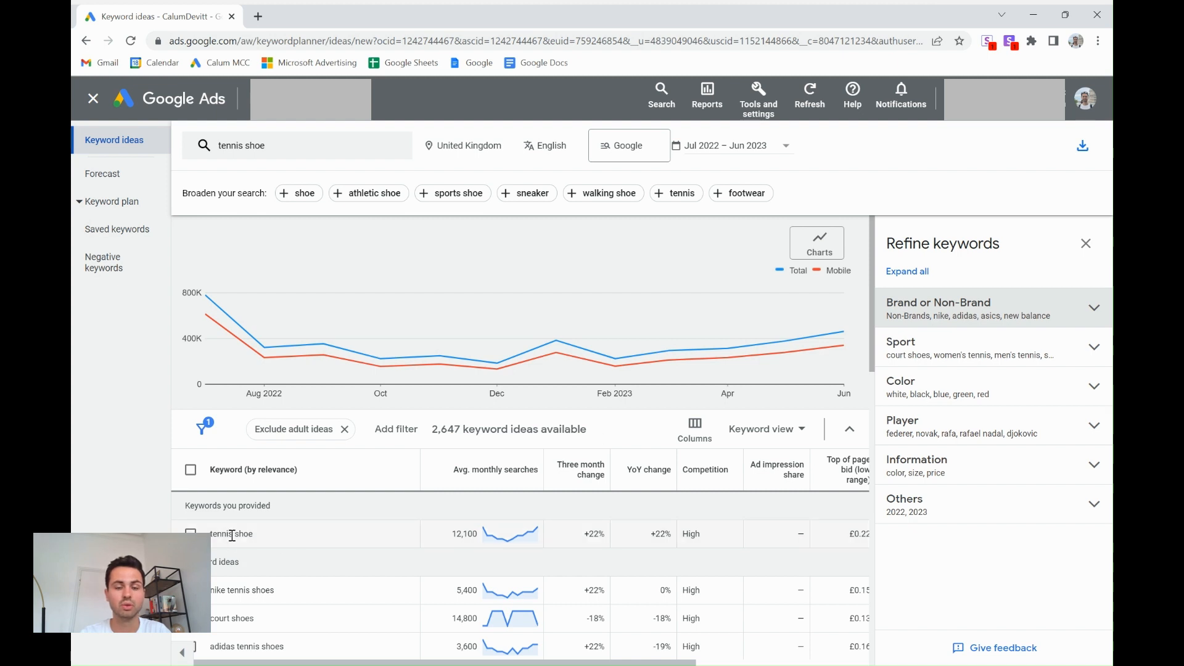
scroll(295, 543, down, 1)
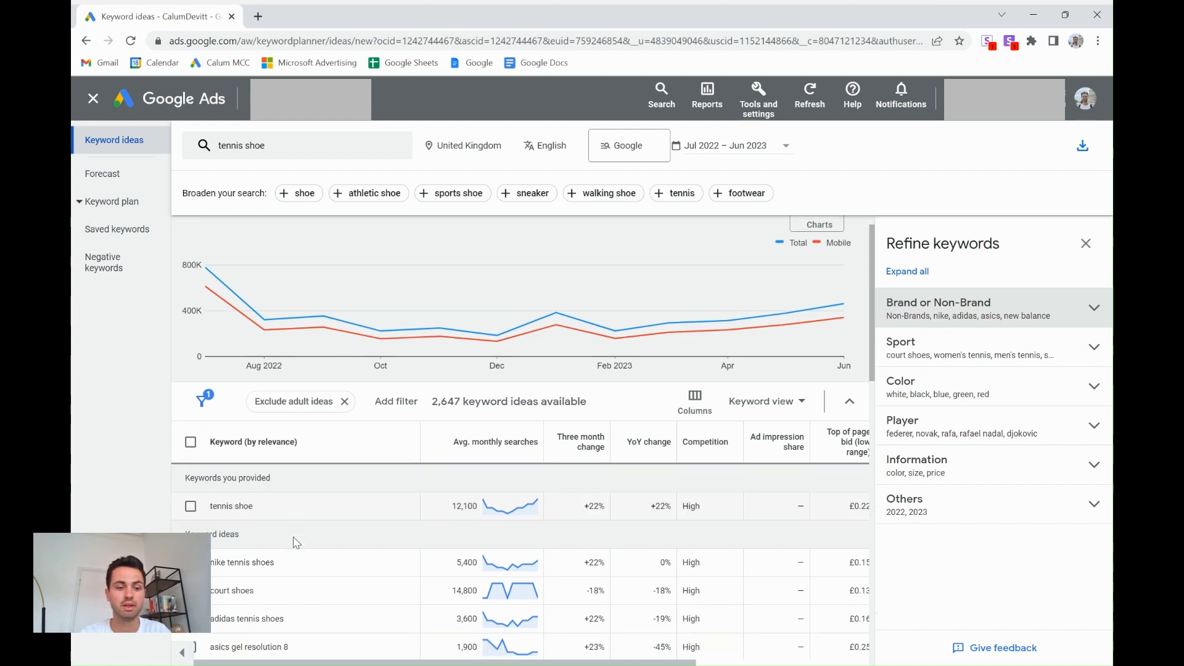
scroll(295, 542, down, 2)
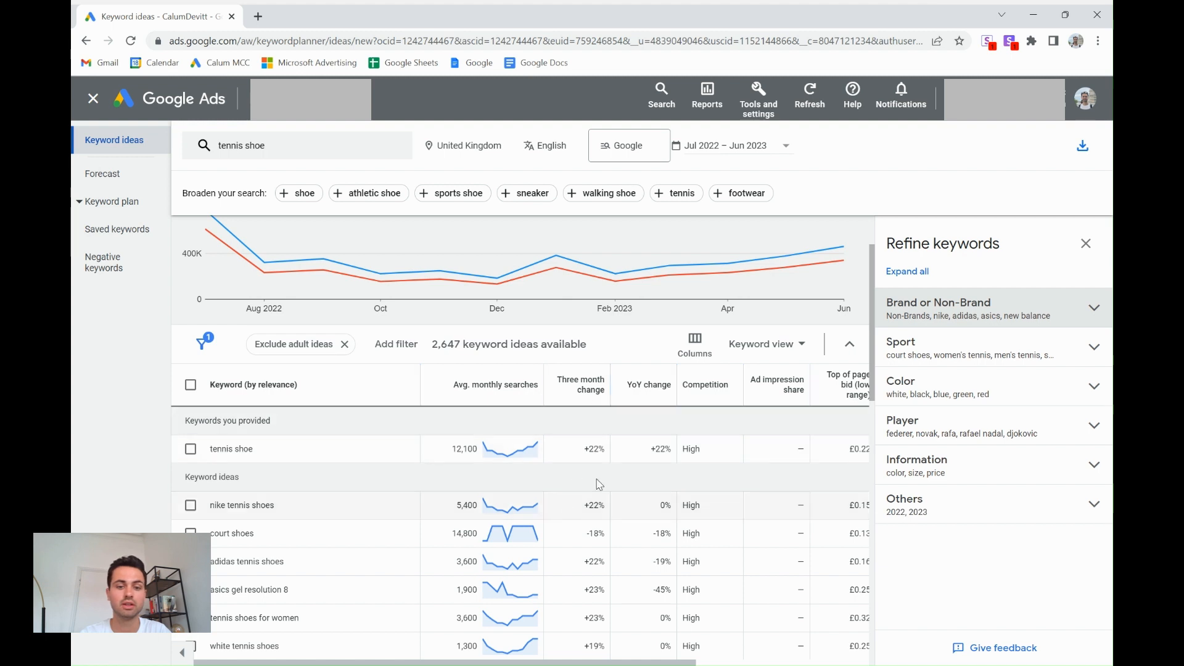
mouse_move(549, 421)
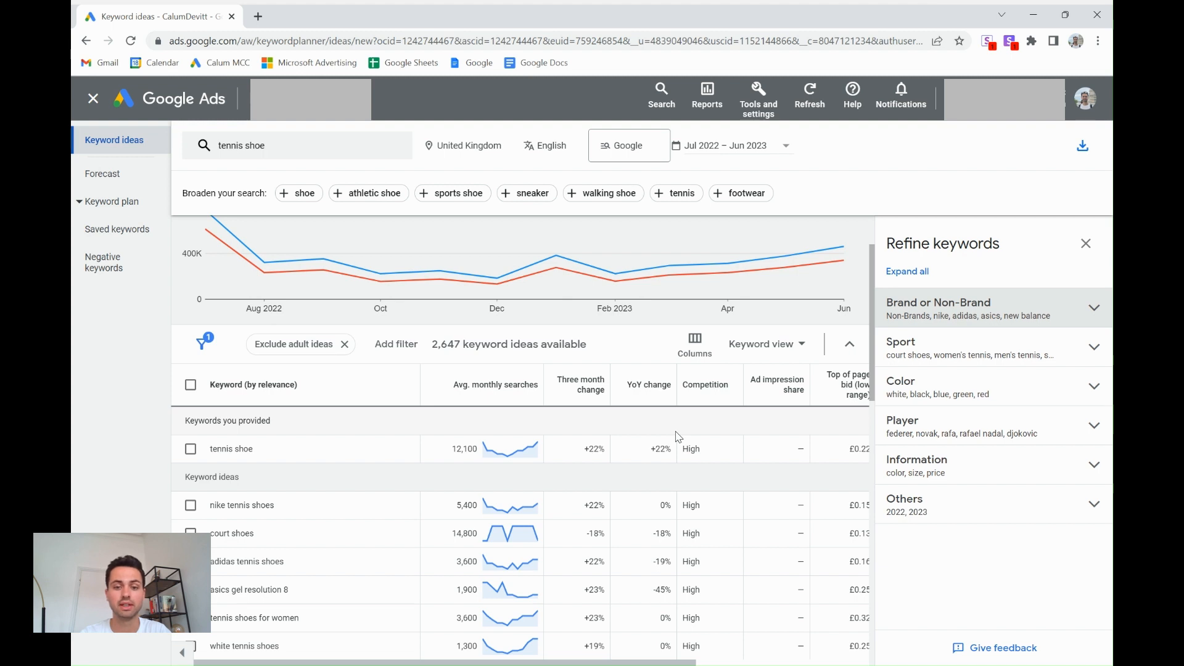
scroll(685, 453, right, 3)
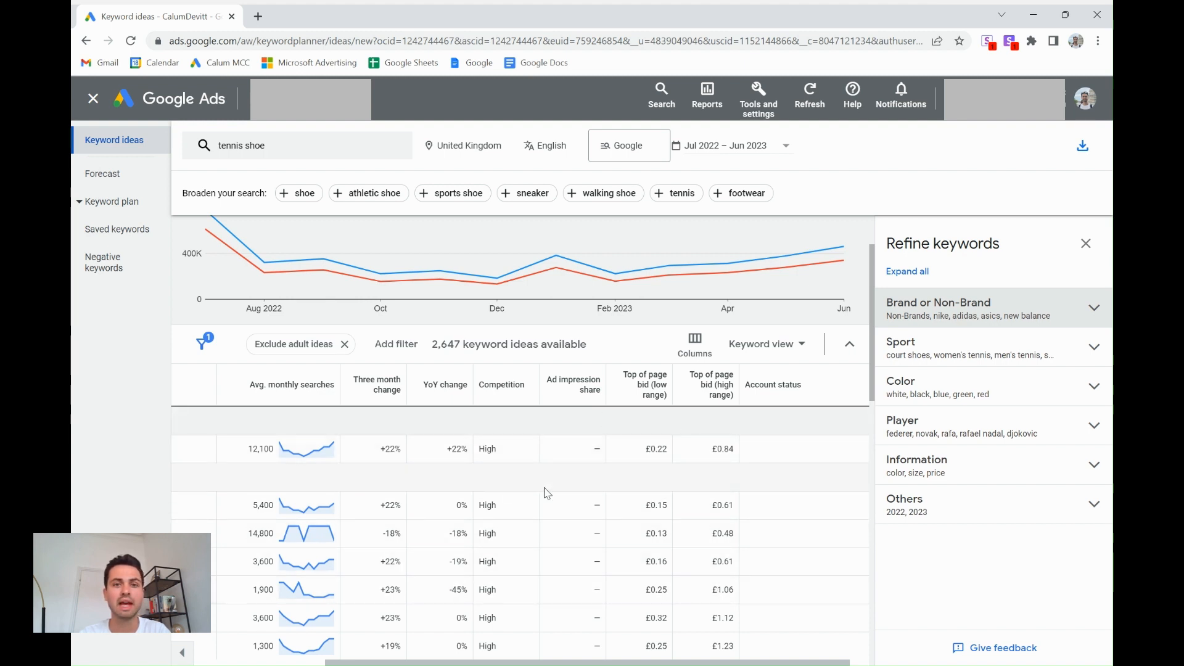
scroll(546, 491, left, 5)
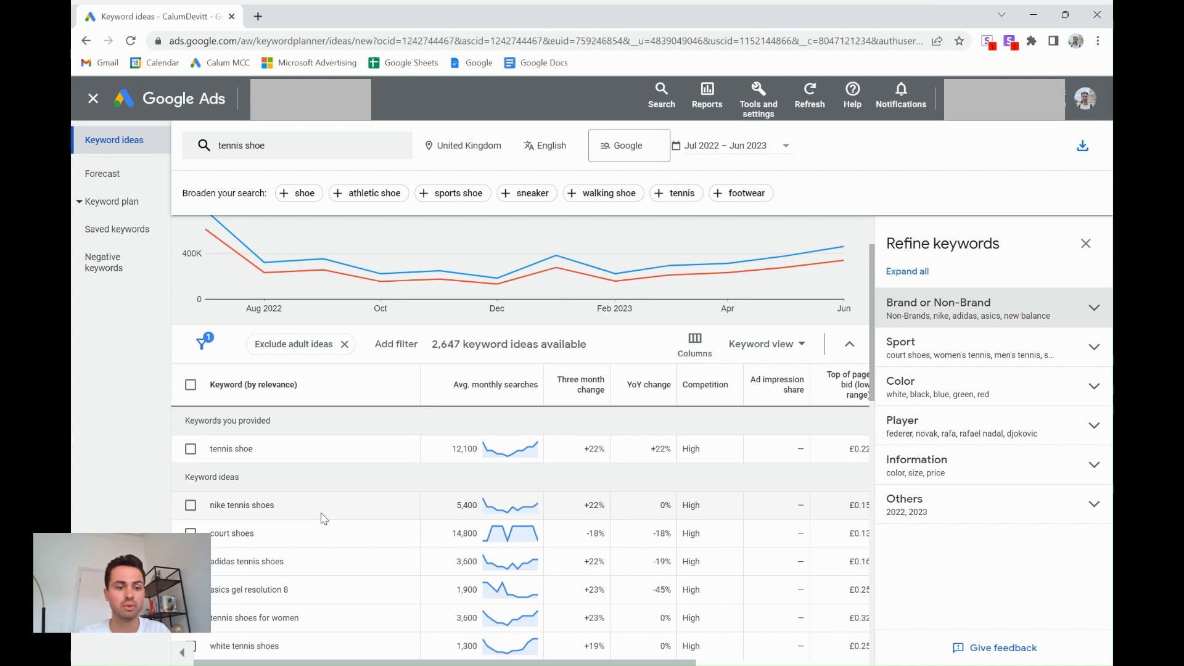
scroll(324, 518, down, 1)
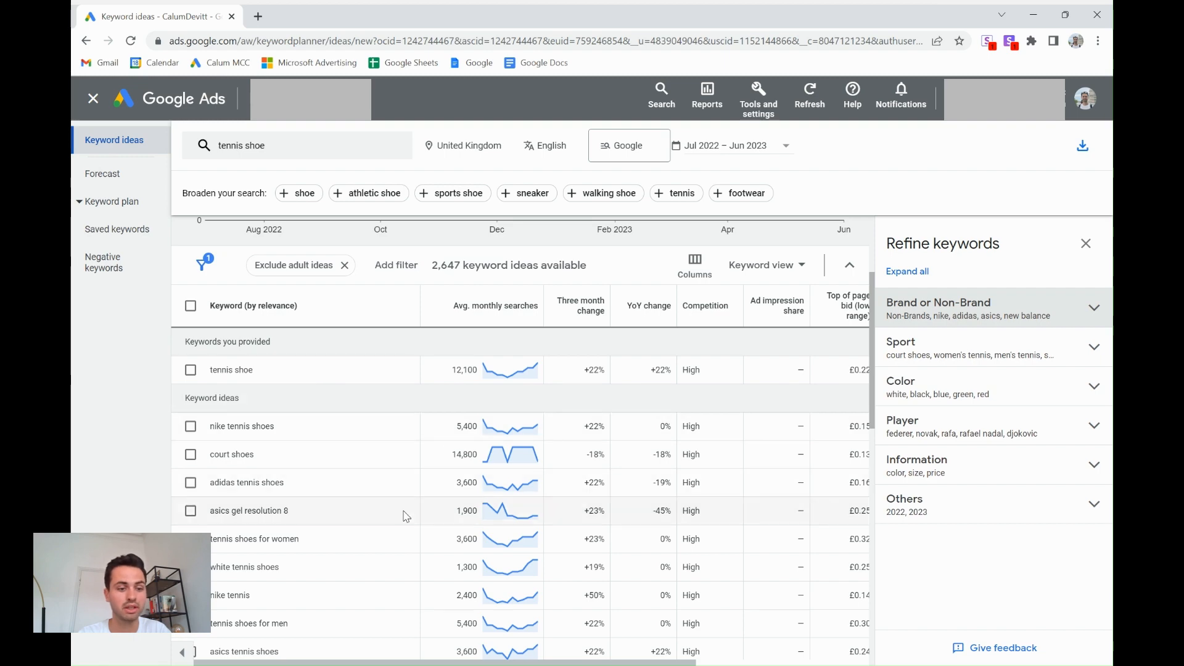
scroll(406, 516, down, 3)
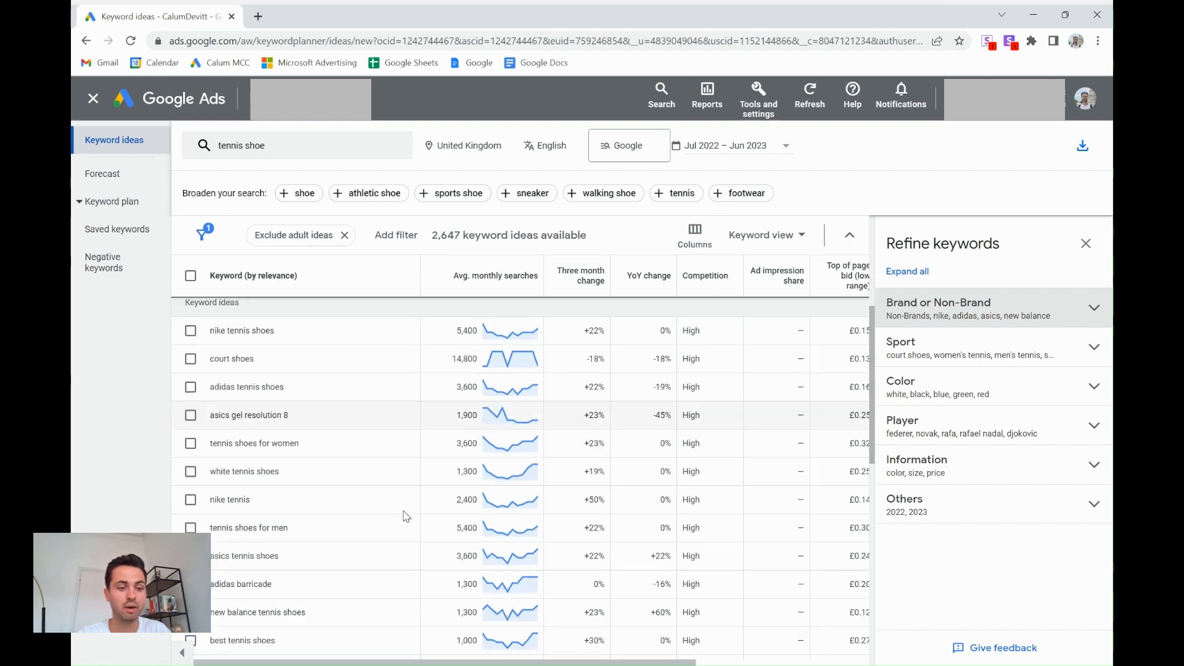
scroll(407, 517, down, 2)
scroll(407, 517, up, 6)
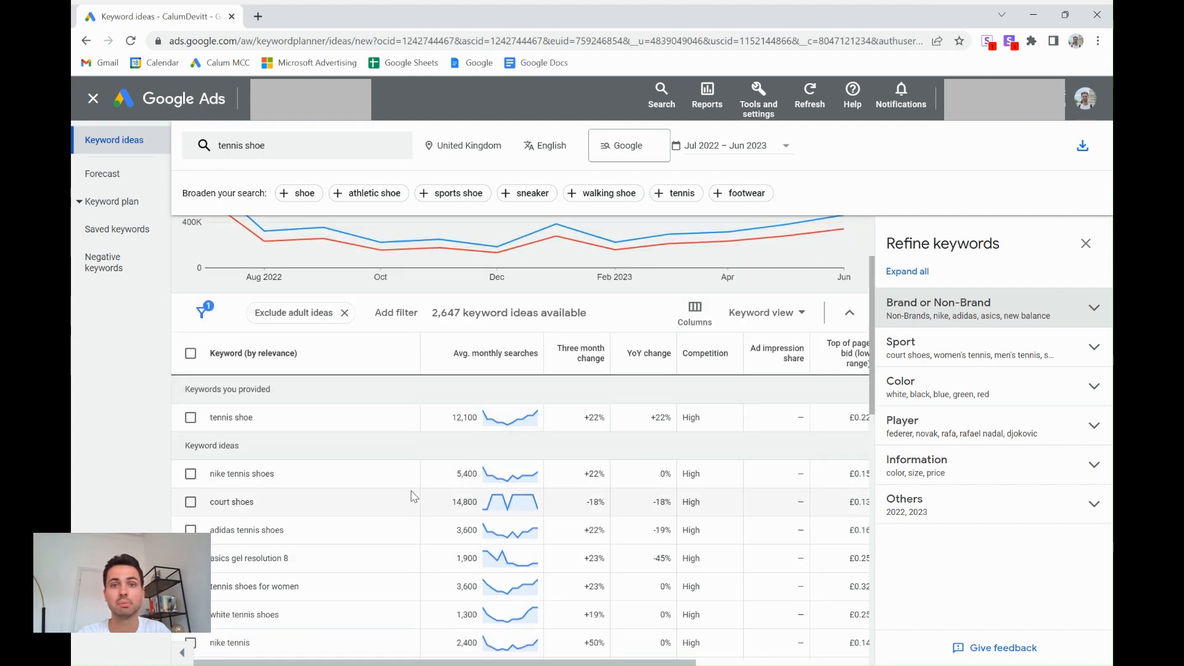
Select the keywords "tennis shoe", "court shoes" and "adidas tennis shoes" and choose Plan as their destination
click(190, 417)
click(191, 501)
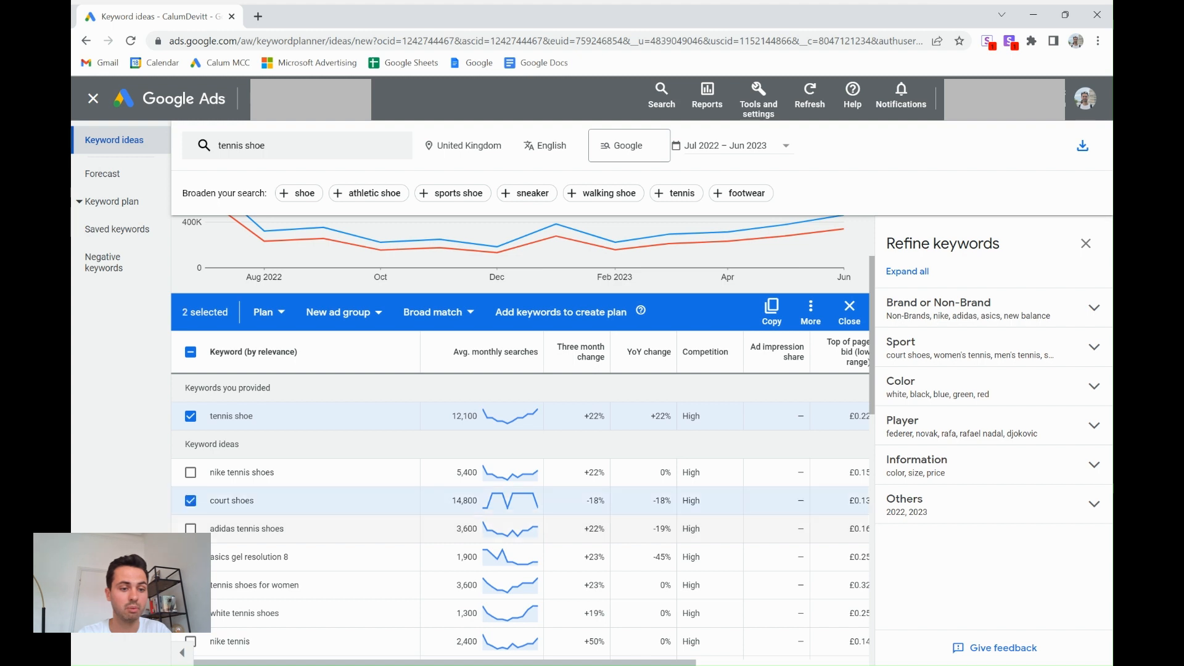
click(191, 531)
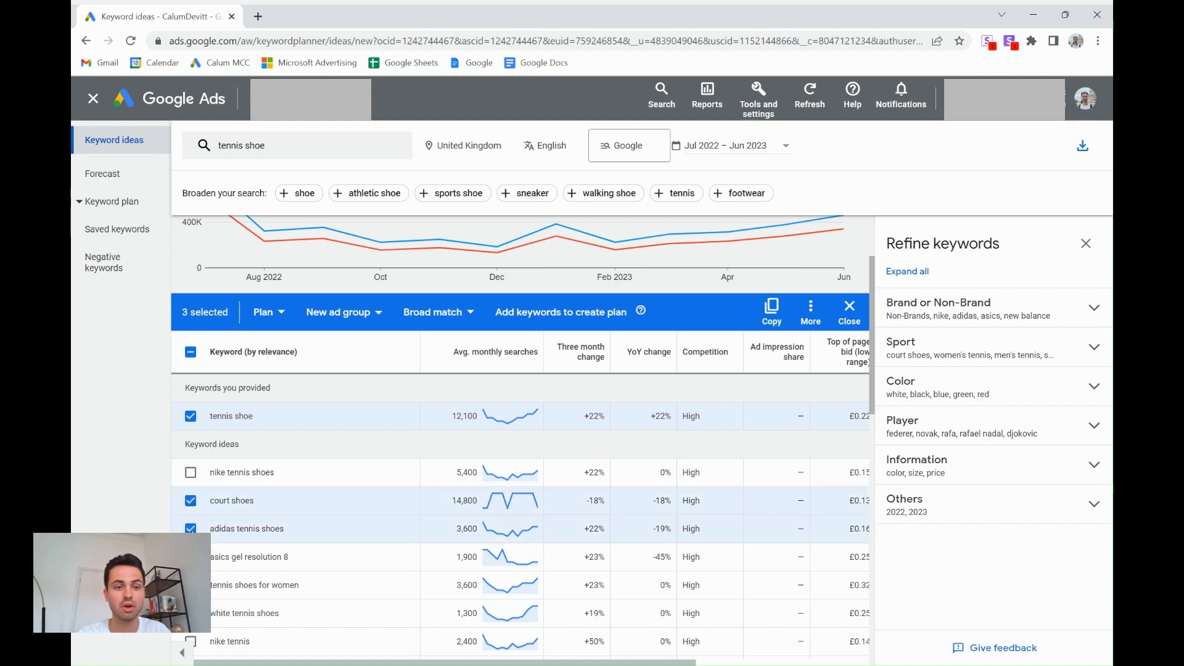
click(277, 313)
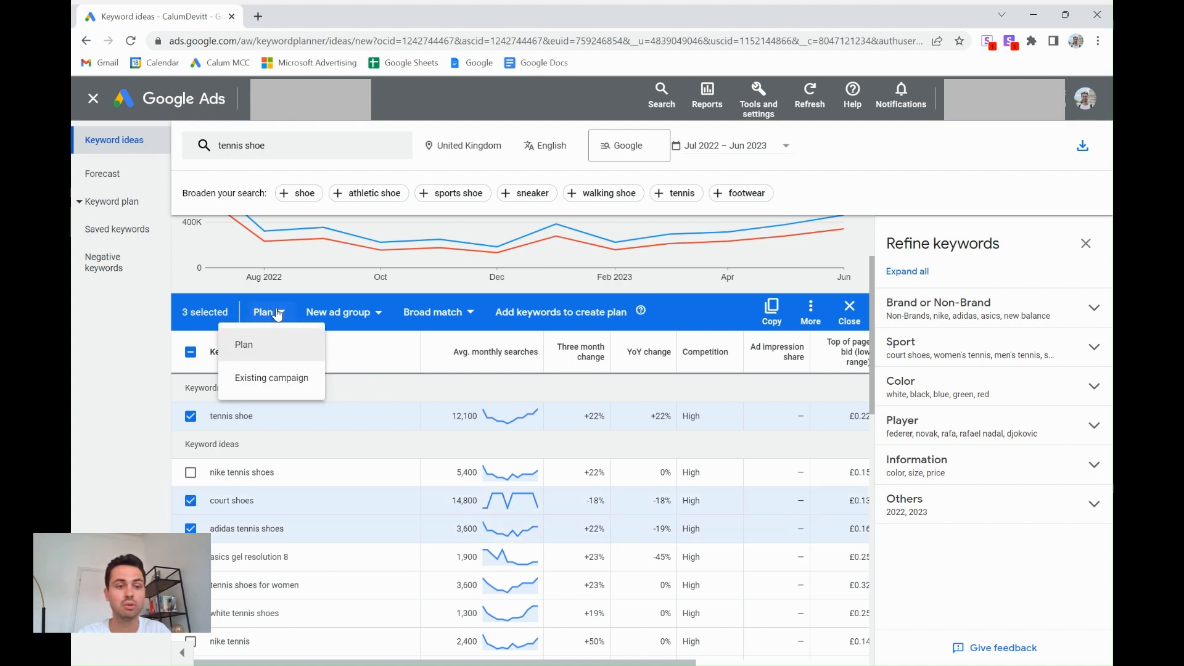
click(259, 344)
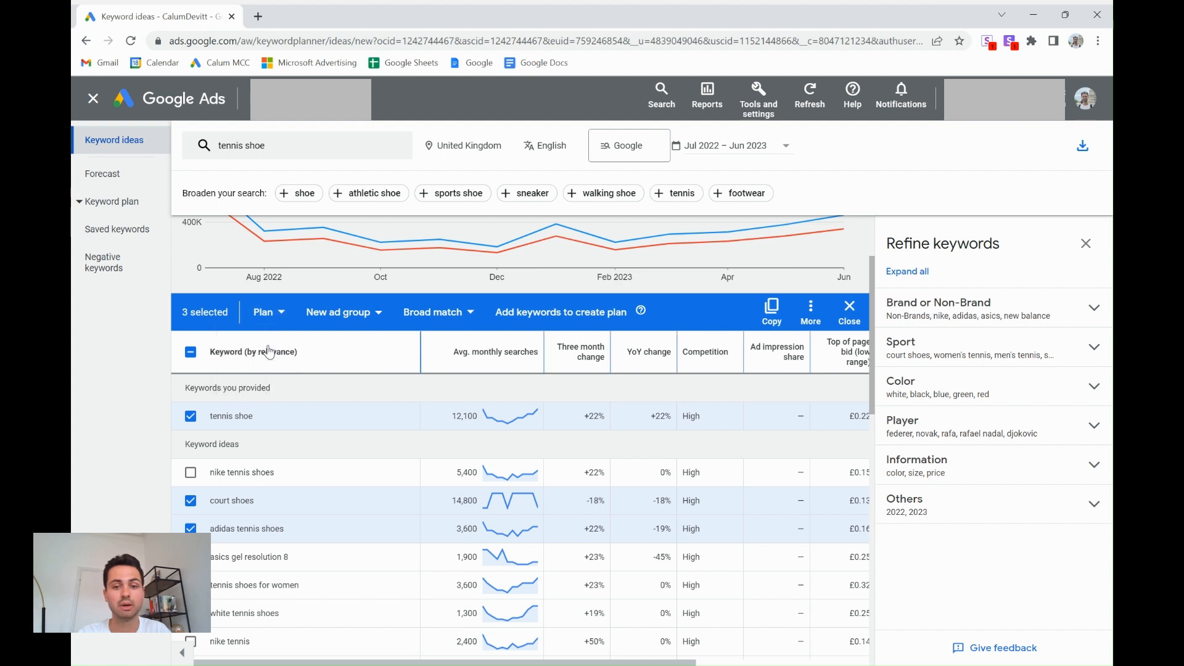